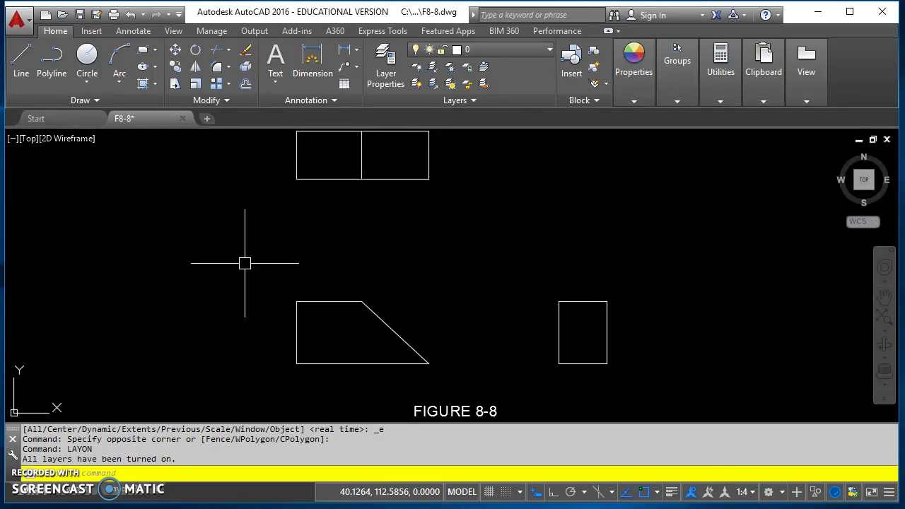
# Place text labels A, B, C and D at the rectangle's corners with height 0.5 and rotation 0
pyautogui.press('Return')
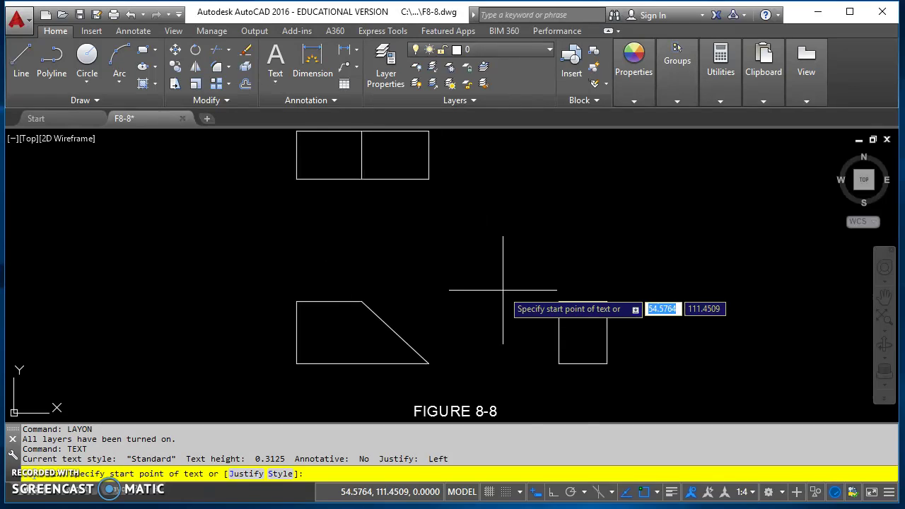
pyautogui.scroll(3, 543, 293)
pyautogui.moveTo(543, 293); pyautogui.dragTo(331, 166, button='middle')
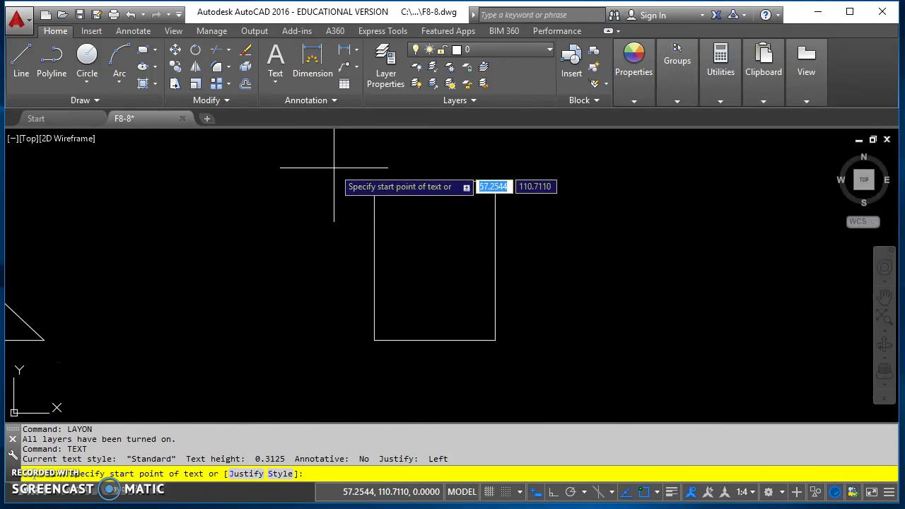
pyautogui.click(332, 167)
pyautogui.write('.5')
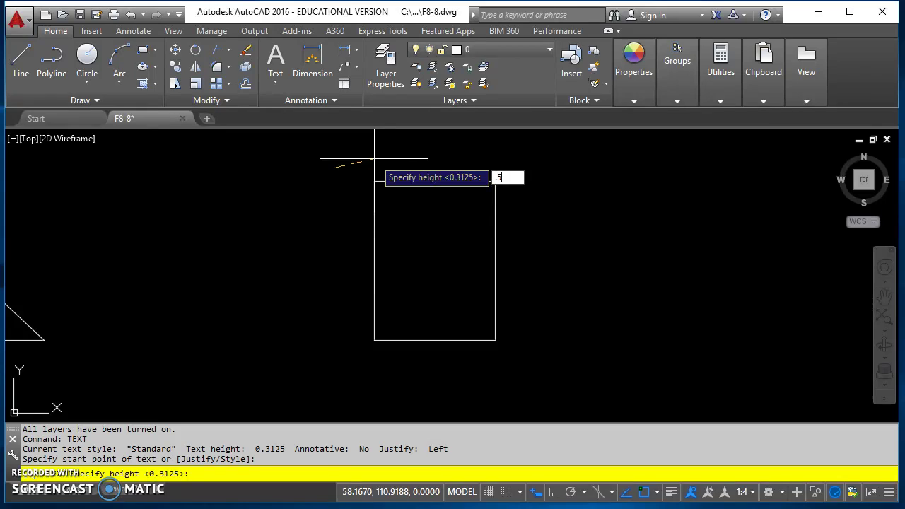
pyautogui.press('Return')
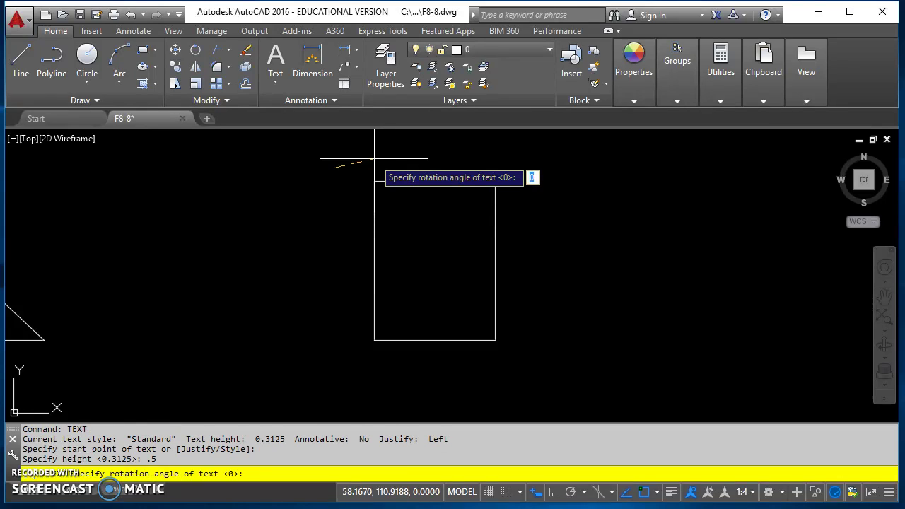
pyautogui.press('Return')
pyautogui.write('a')
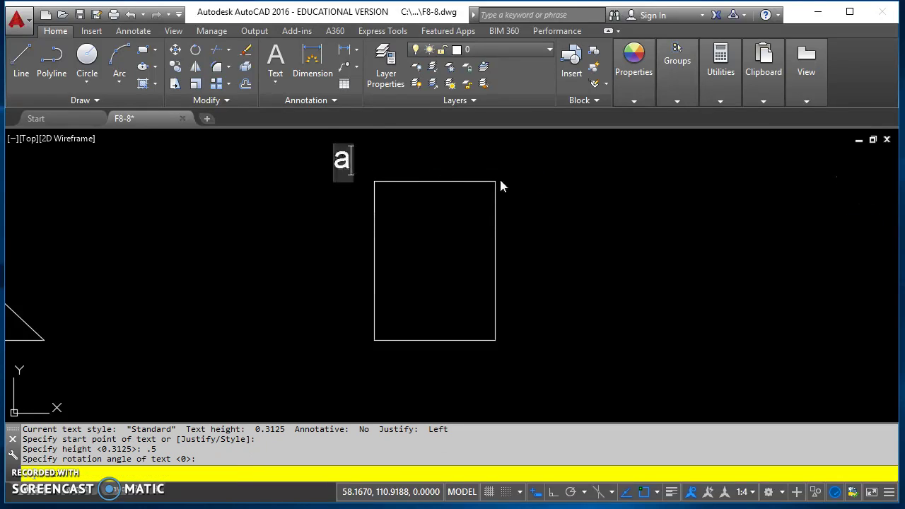
pyautogui.press('BackSpace')
pyautogui.write('A')
pyautogui.click(510, 170)
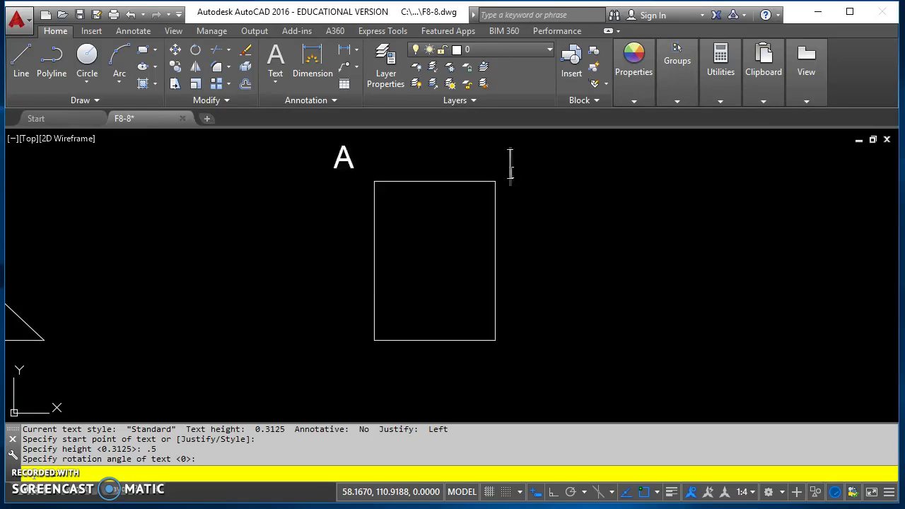
pyautogui.write('B')
pyautogui.click(520, 346)
pyautogui.write('C')
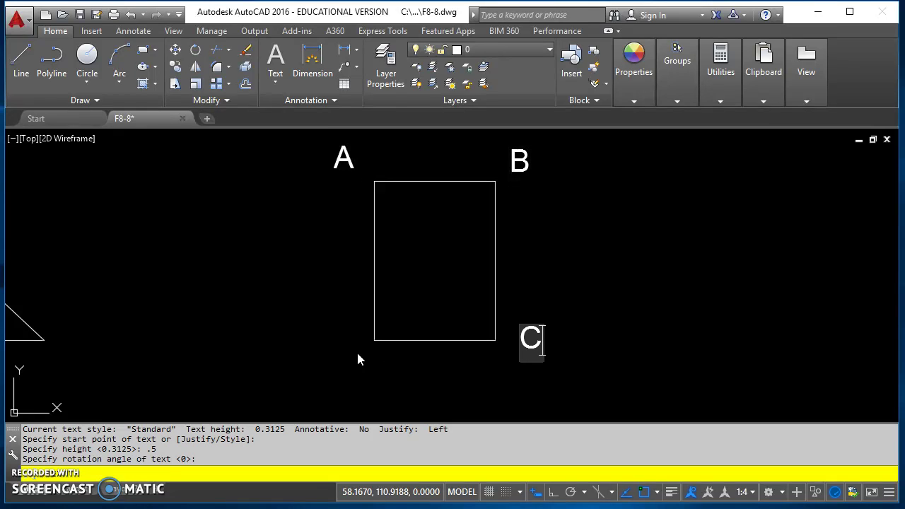
pyautogui.click(340, 345)
pyautogui.write('D')
pyautogui.press('Escape')
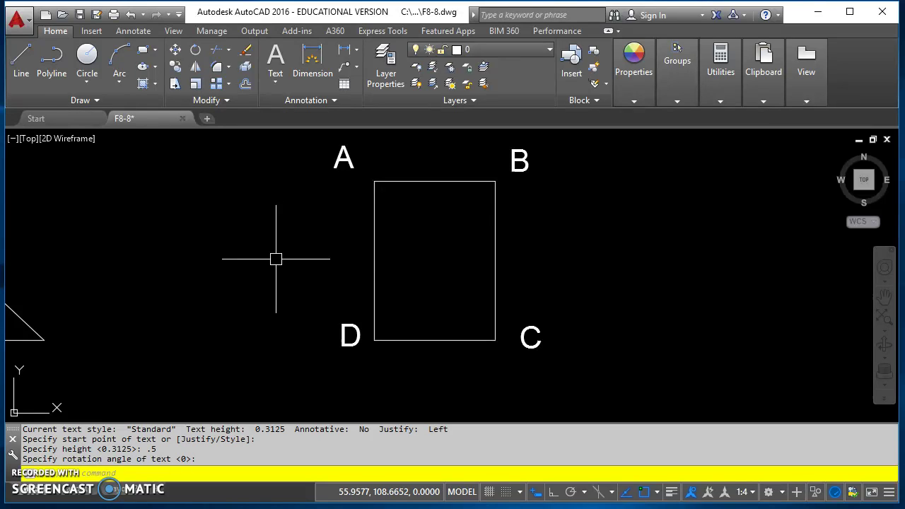
# Move the four corner labels onto the points 1 layer
pyautogui.scroll(-3, 331, 266)
pyautogui.moveTo(312, 273); pyautogui.dragTo(353, 290, button='middle')
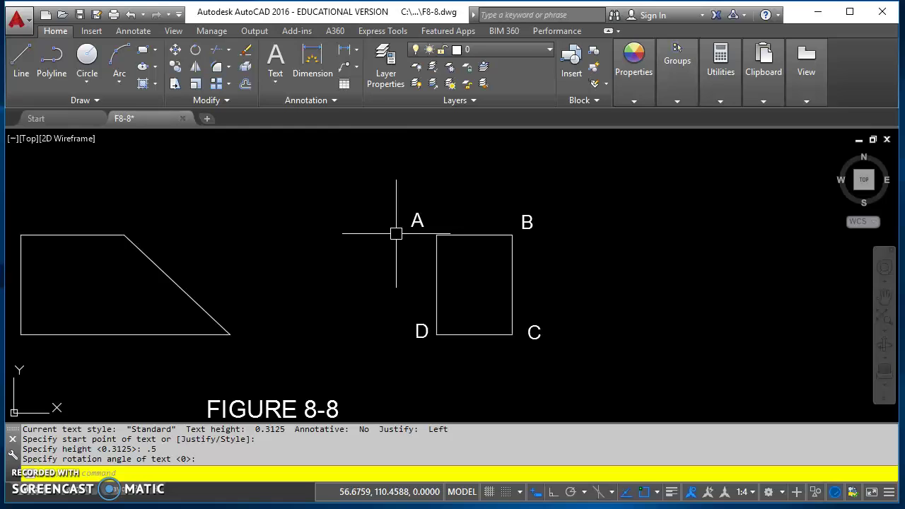
pyautogui.click(423, 220)
pyautogui.click(526, 222)
pyautogui.click(421, 332)
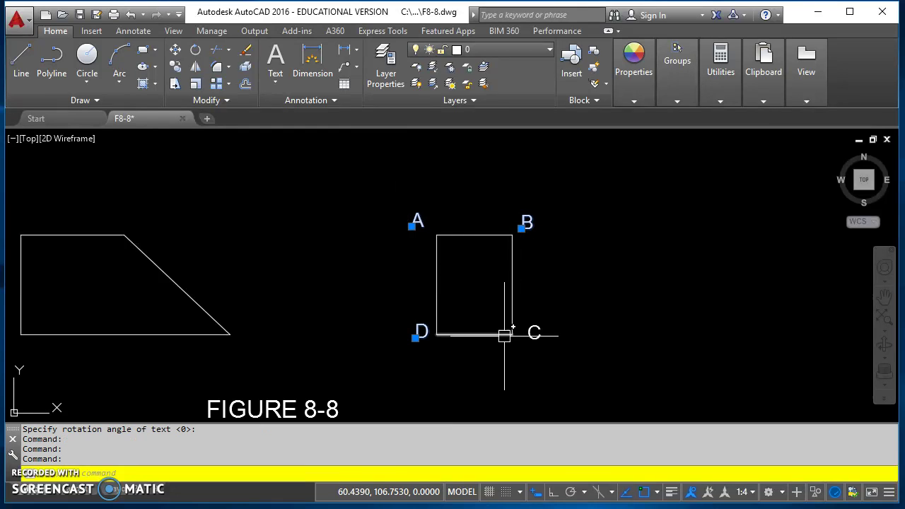
pyautogui.click(534, 332)
pyautogui.click(496, 49)
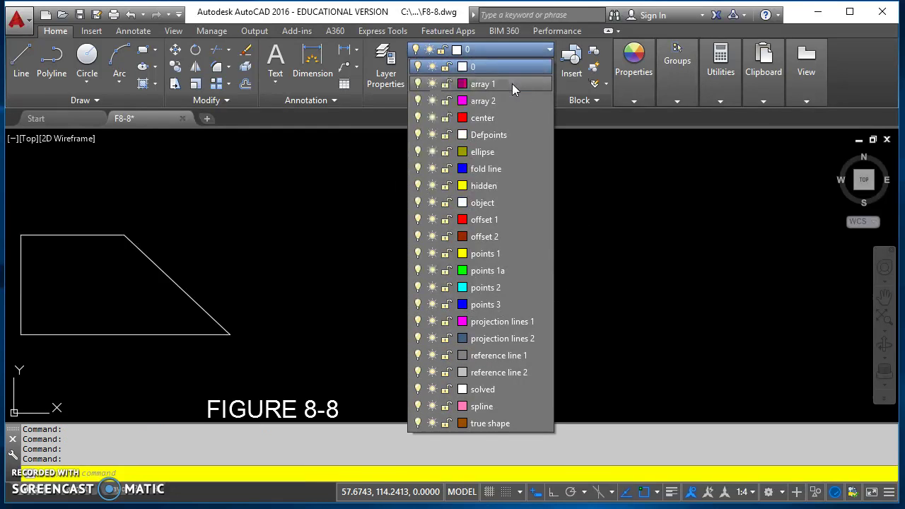
pyautogui.click(517, 253)
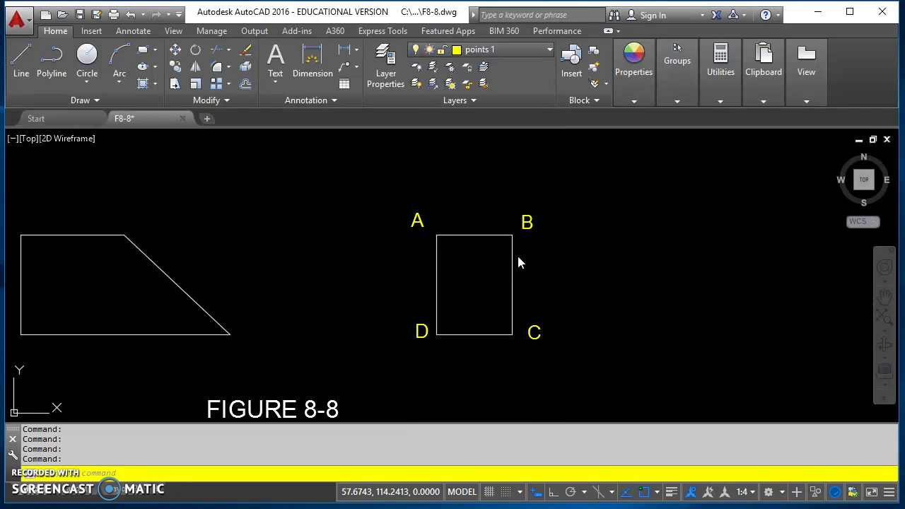
pyautogui.press('Escape')
# Copy labels A and D onto the trapezoid's upper and lower-right corners
pyautogui.write('c')
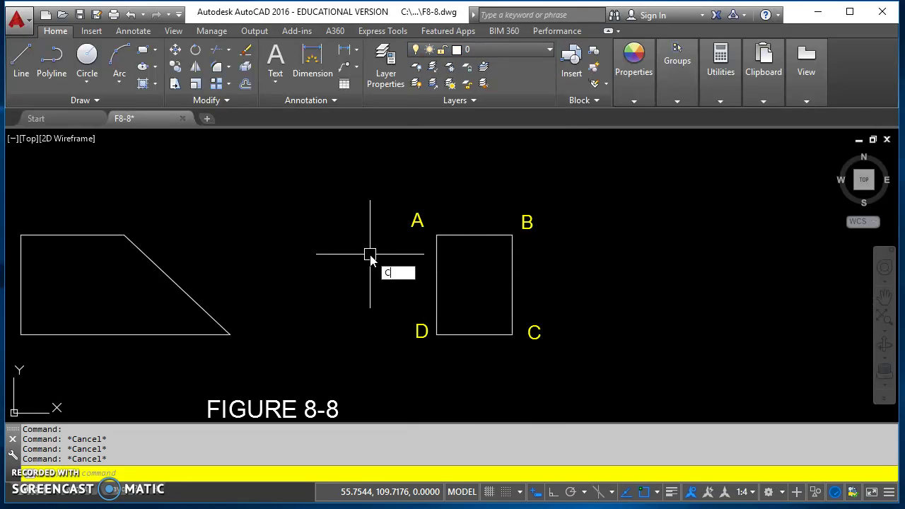
pyautogui.write('o')
pyautogui.press('Return')
pyautogui.click(417, 220)
pyautogui.press('Return')
pyautogui.click(410, 225)
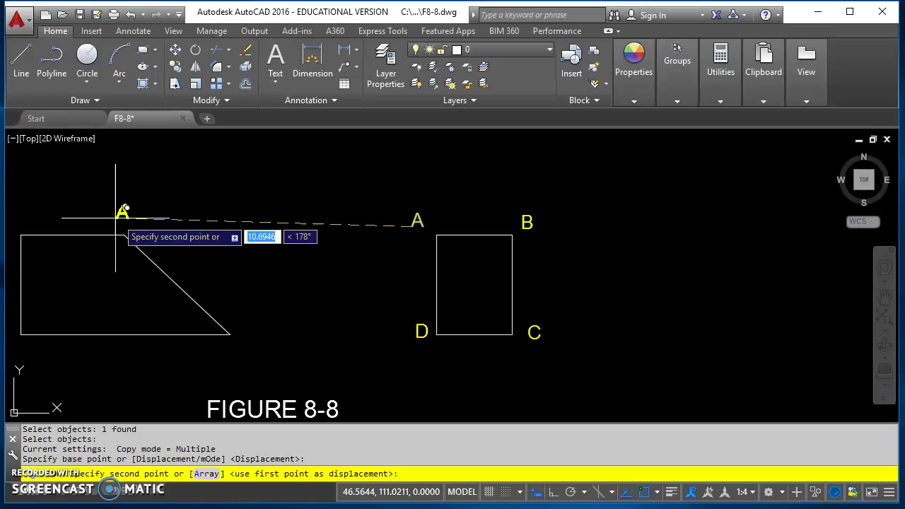
pyautogui.click(104, 217)
pyautogui.press('Return')
pyautogui.press('Return')
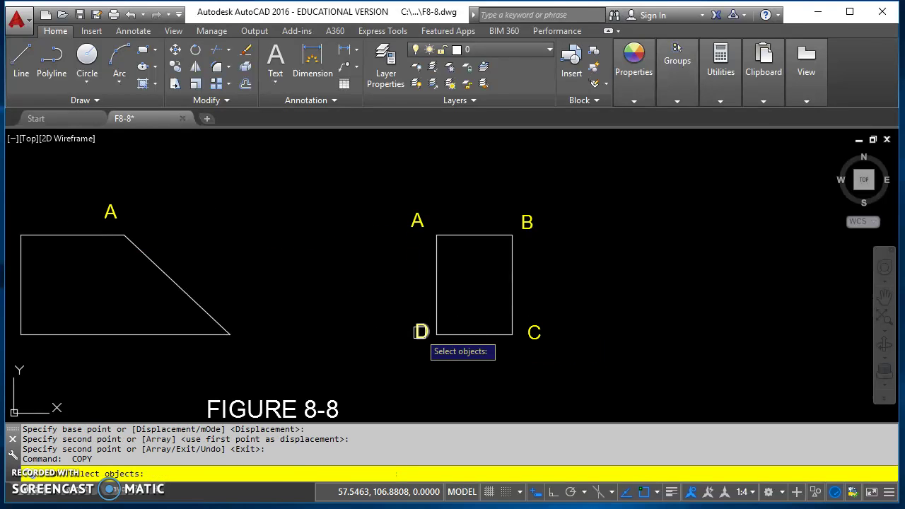
pyautogui.click(421, 333)
pyautogui.press('Return')
pyautogui.click(421, 332)
pyautogui.click(227, 350)
pyautogui.press('Return')
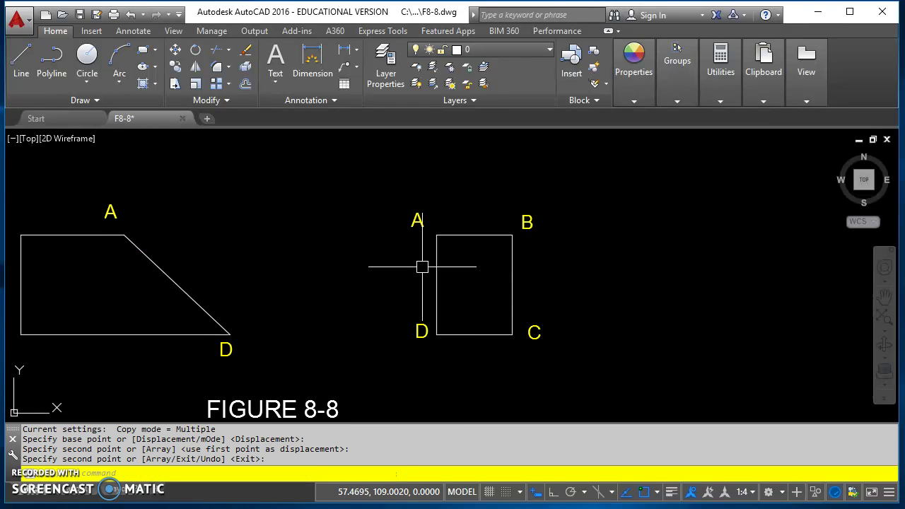
# Copy label A below the top view and label B above it
pyautogui.press('Return')
pyautogui.click(418, 223)
pyautogui.scroll(-4, 416, 225)
pyautogui.press('Return')
pyautogui.click(415, 223)
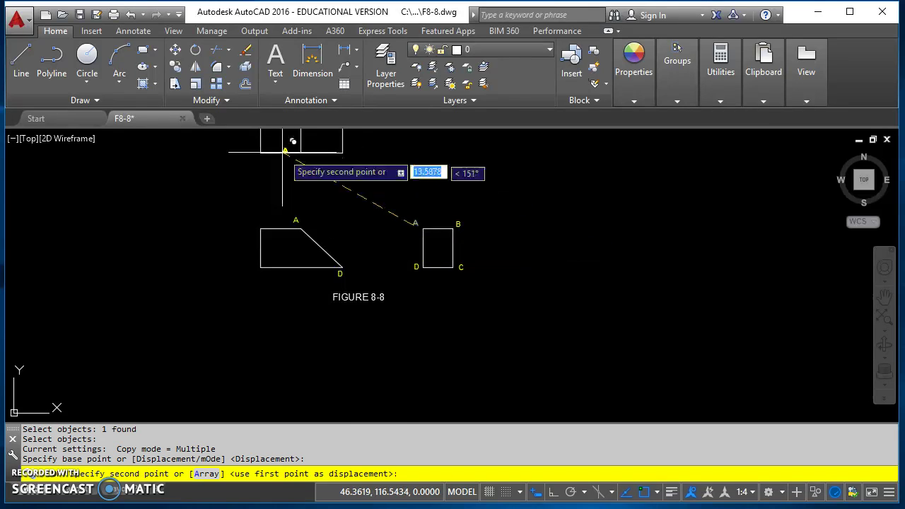
pyautogui.scroll(4, 283, 151)
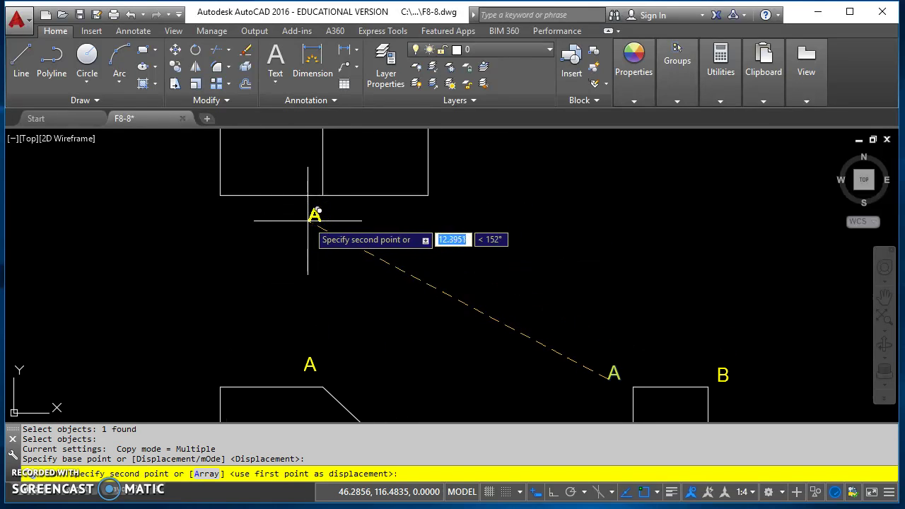
pyautogui.scroll(-3, 308, 220)
pyautogui.moveTo(485, 248); pyautogui.dragTo(438, 255, button='middle')
pyautogui.click(485, 334)
pyautogui.press('Return')
pyautogui.press('Return')
pyautogui.click(559, 330)
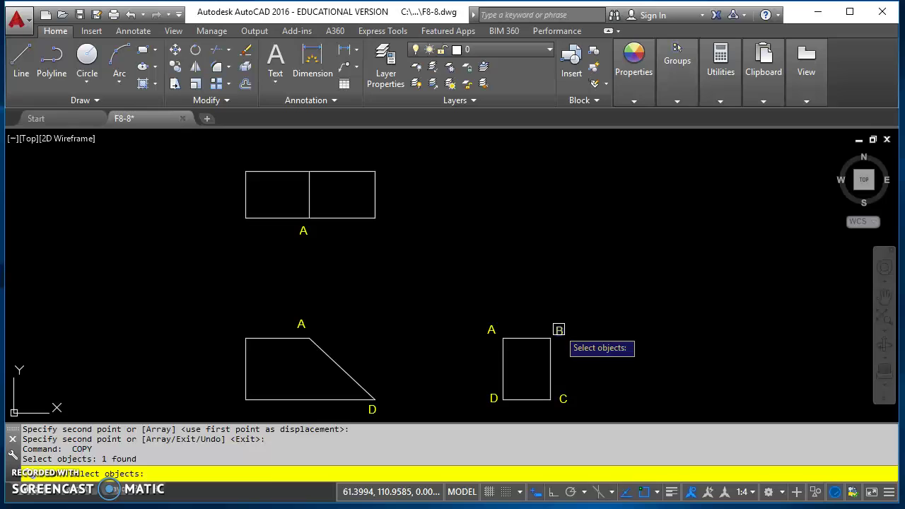
pyautogui.press('Return')
pyautogui.click(559, 330)
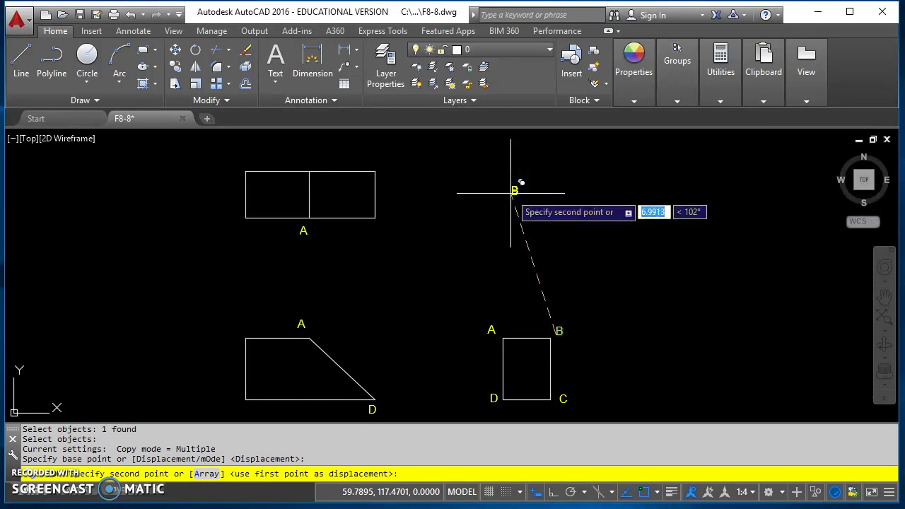
pyautogui.click(304, 156)
pyautogui.press('Return')
pyautogui.press('Return')
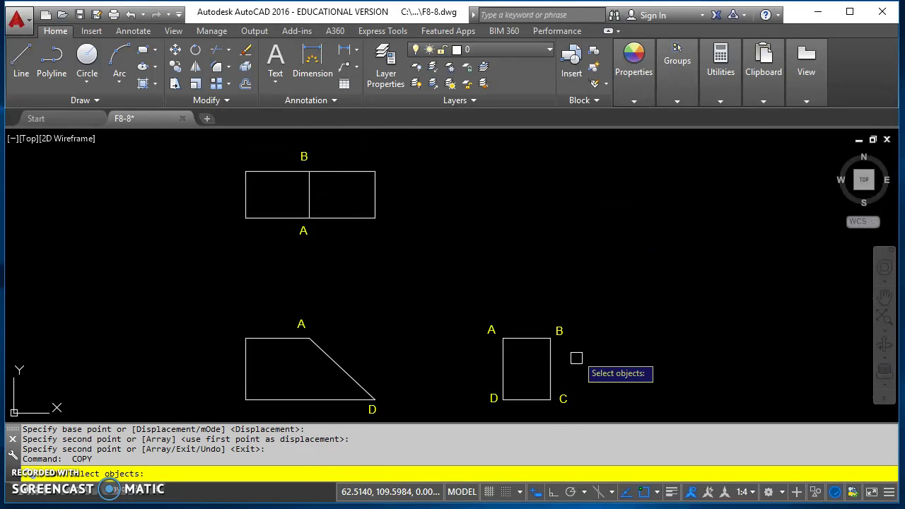
pyautogui.press('Return')
# Copy labels C and D above and below the top view's right end
pyautogui.press('Return')
pyautogui.click(564, 399)
pyautogui.press('Return')
pyautogui.click(562, 399)
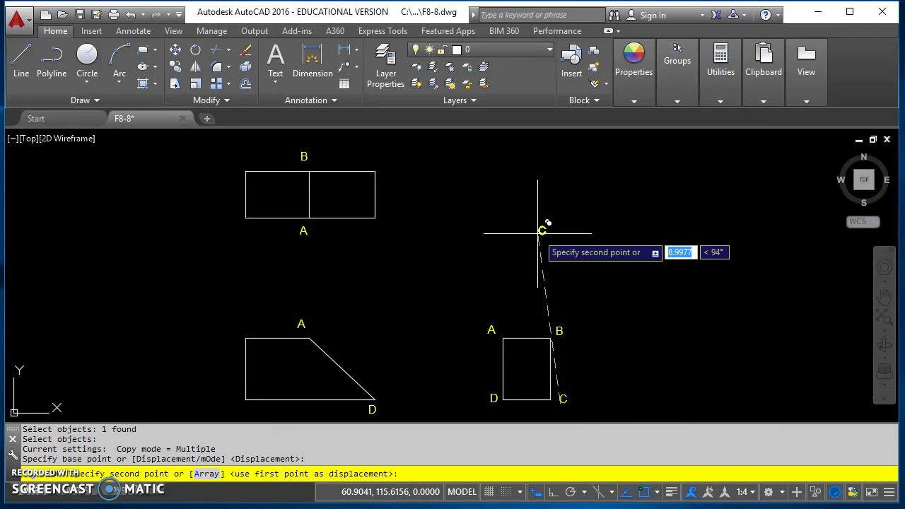
pyautogui.click(378, 153)
pyautogui.press('Return')
pyautogui.press('Return')
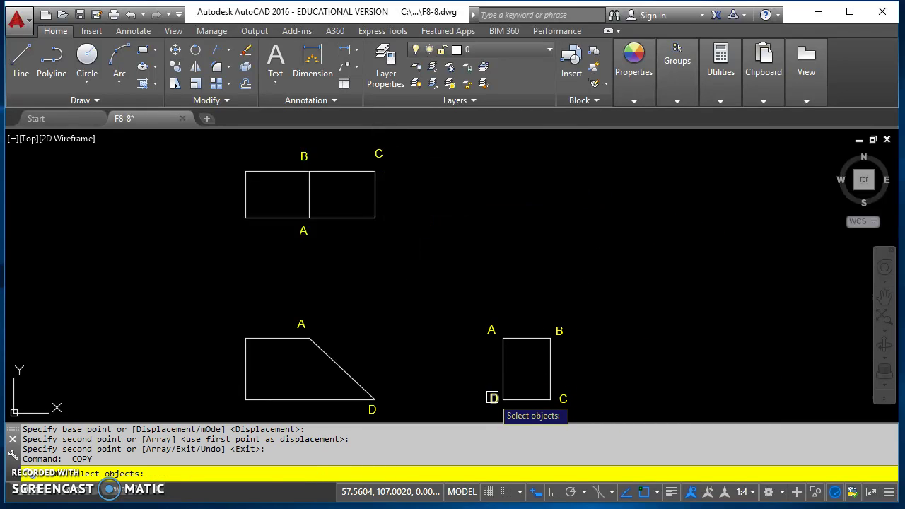
pyautogui.click(492, 397)
pyautogui.press('Return')
pyautogui.click(492, 398)
pyautogui.click(375, 233)
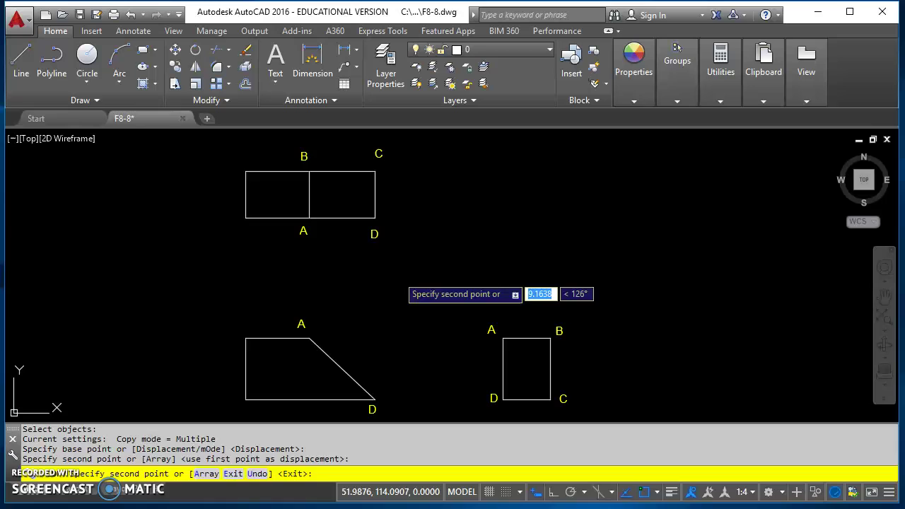
pyautogui.press('Return')
pyautogui.scroll(3, 353, 364)
pyautogui.scroll(-2, 283, 297)
# Edit the trapezoid's label A to read A,B
pyautogui.click(212, 210)
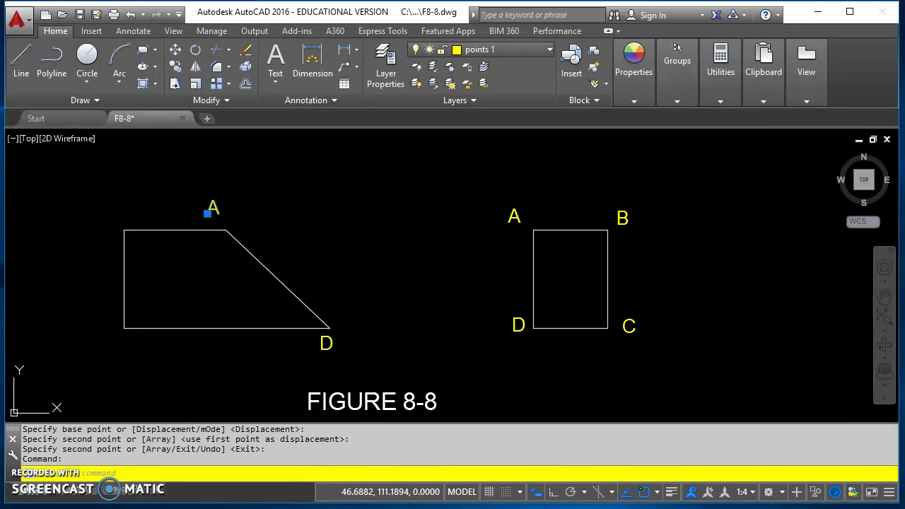
pyautogui.doubleClick(212, 209)
pyautogui.press('End')
pyautogui.write(',')
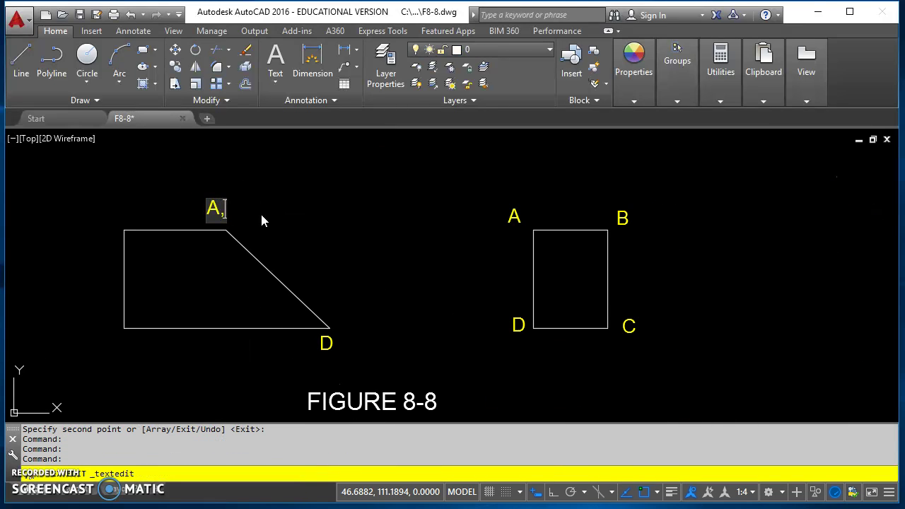
pyautogui.write('B')
pyautogui.click(268, 241)
# Edit the trapezoid's label D to read D,C, then review the whole drawing
pyautogui.click(322, 344)
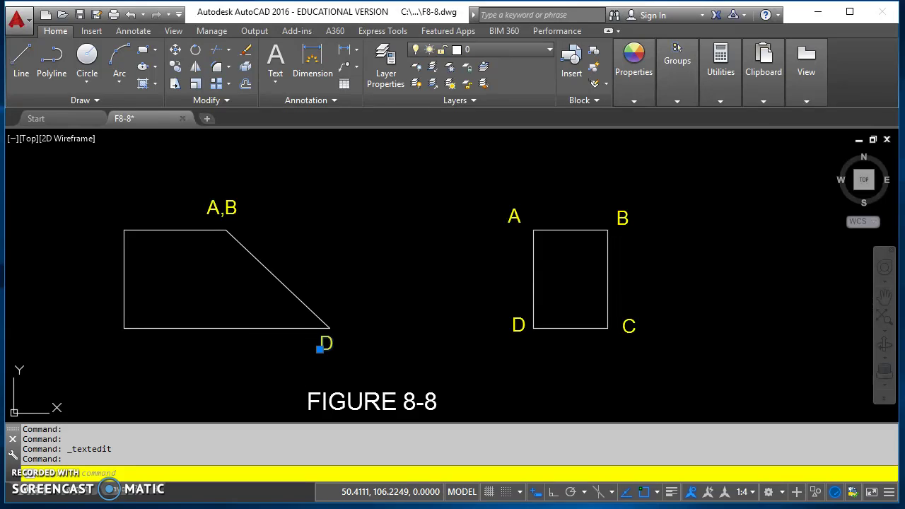
pyautogui.doubleClick(323, 344)
pyautogui.press('End')
pyautogui.write(',C')
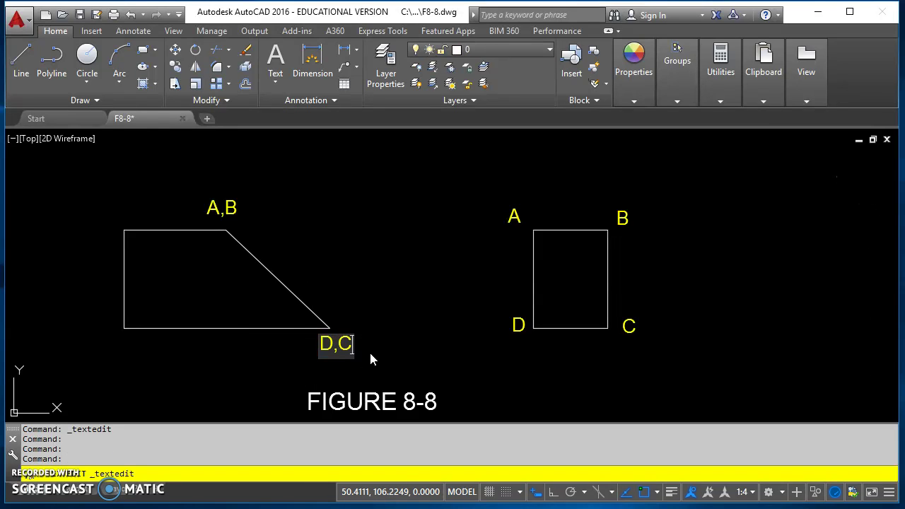
pyautogui.click(382, 269)
pyautogui.scroll(-4, 396, 278)
pyautogui.moveTo(398, 279); pyautogui.dragTo(387, 299, button='middle')
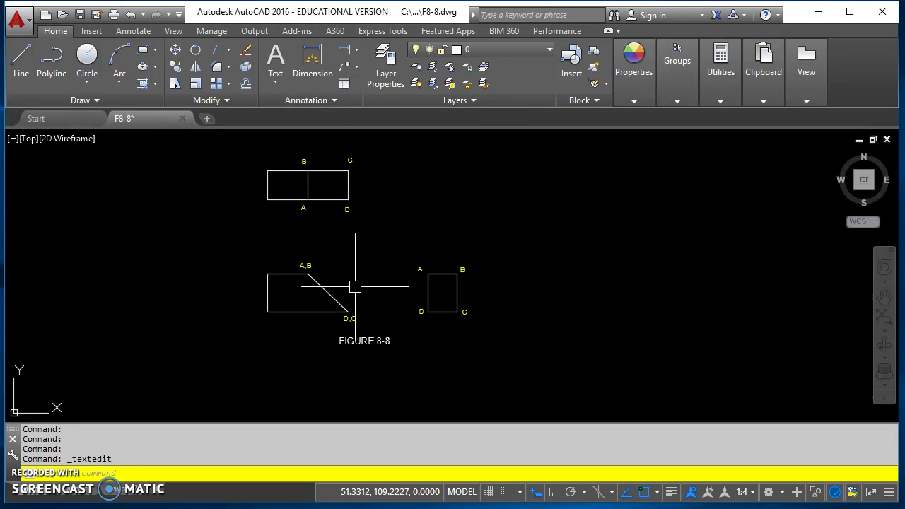
pyautogui.scroll(2, 356, 285)
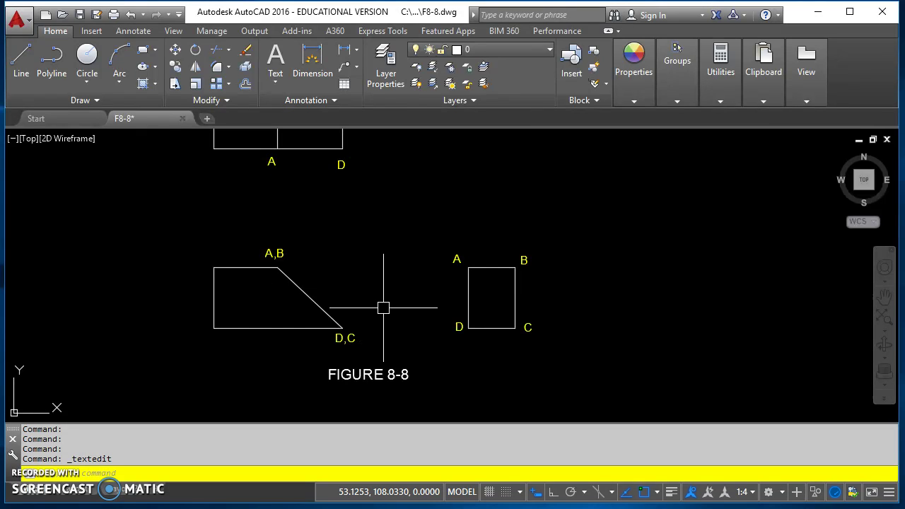
# Draw a vertical line from above corner A to below corner D along the rectangle's left side
pyautogui.write('L')
pyautogui.press('Return')
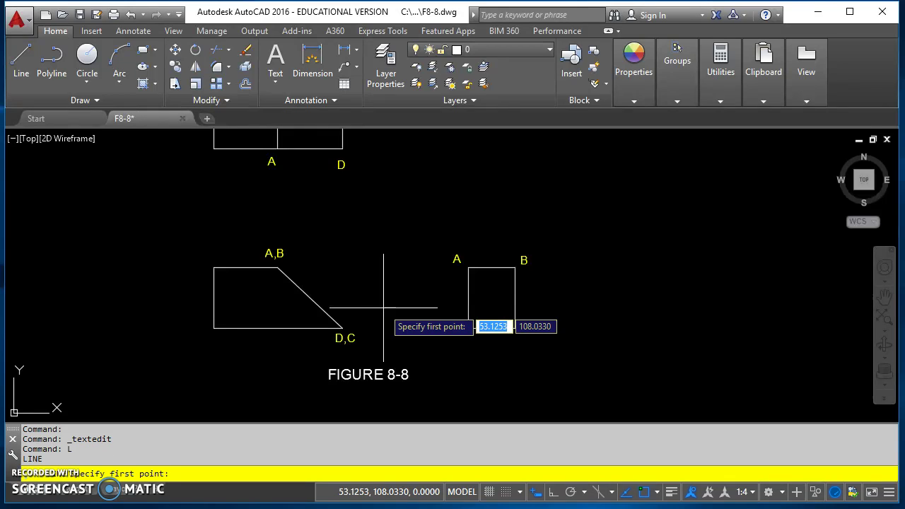
pyautogui.scroll(2, 468, 299)
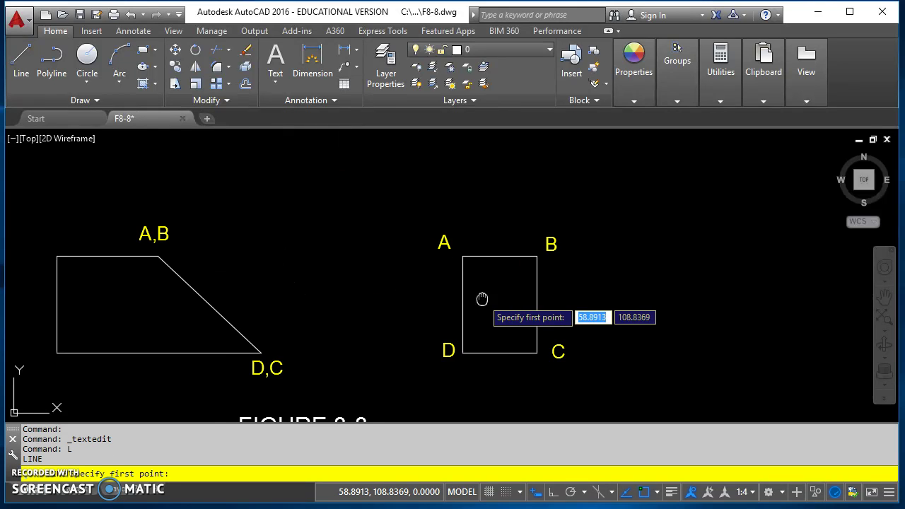
pyautogui.moveTo(479, 299); pyautogui.dragTo(369, 253, button='middle')
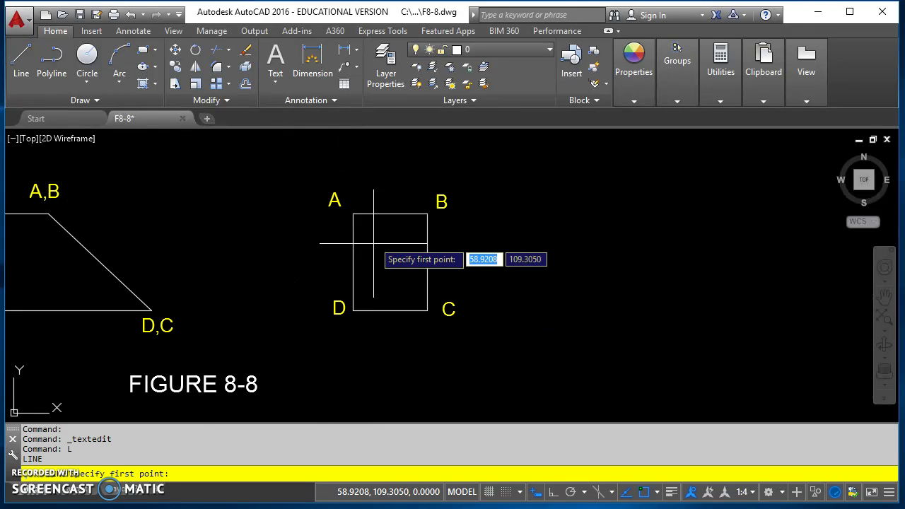
pyautogui.click(353, 164)
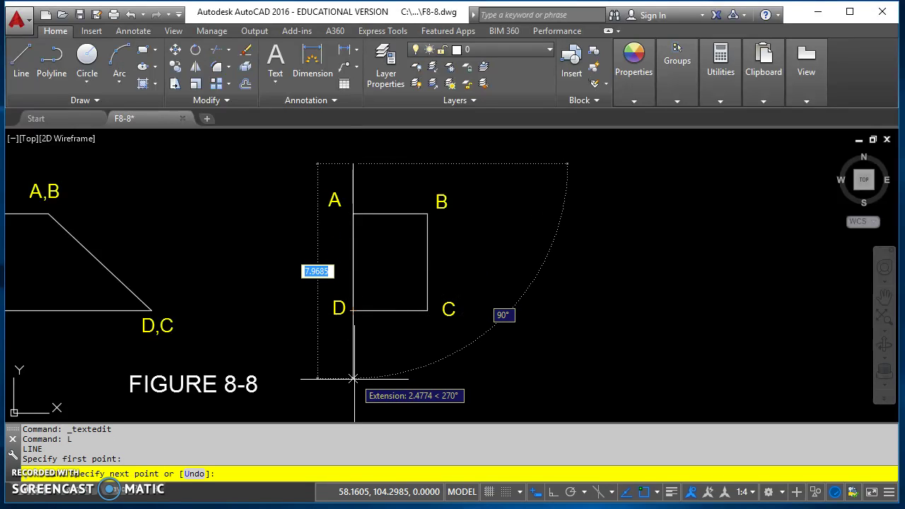
pyautogui.click(353, 373)
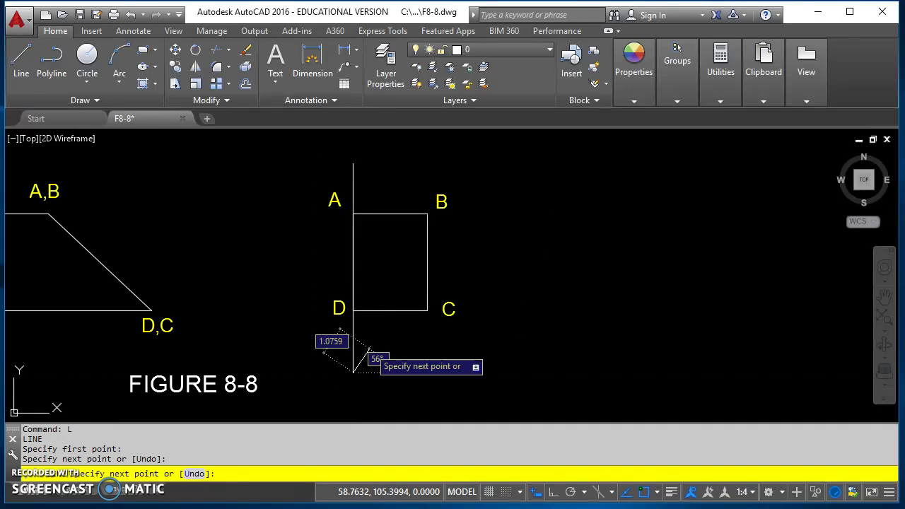
pyautogui.press('Escape')
pyautogui.press('Escape')
pyautogui.press('Escape')
pyautogui.click(353, 199)
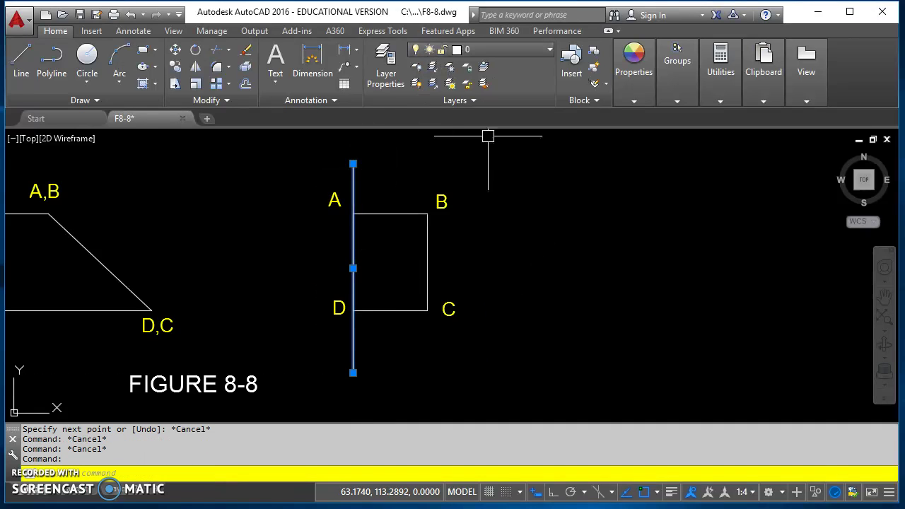
pyautogui.moveTo(385, 244); pyautogui.dragTo(499, 240, button='middle')
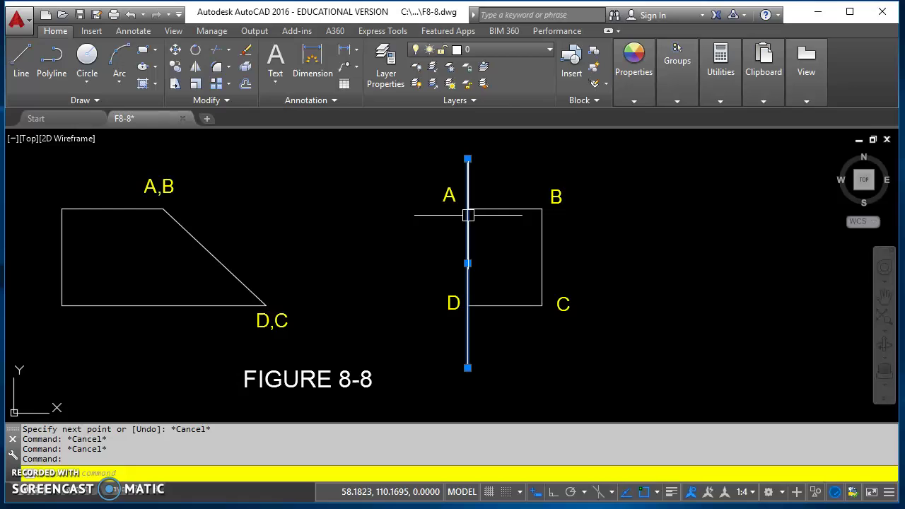
pyautogui.moveTo(468, 224)
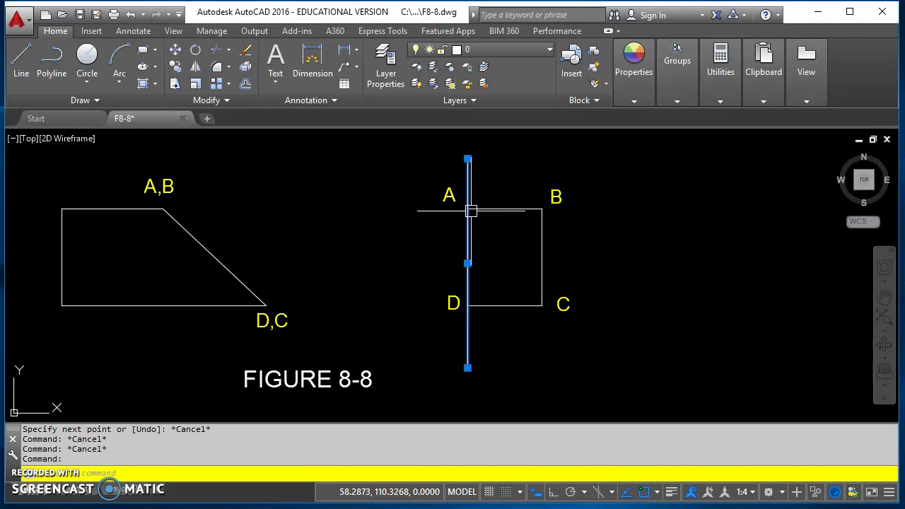
# Dimension side AD as 3.6042 and the trapezoid's slanted A,B–D,C edge as 5.2695
pyautogui.click(312, 64)
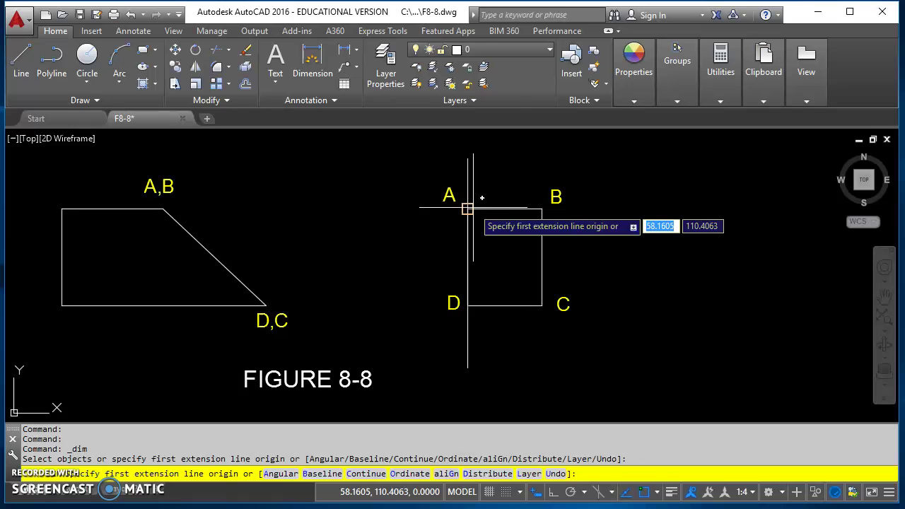
pyautogui.click(468, 209)
pyautogui.click(467, 306)
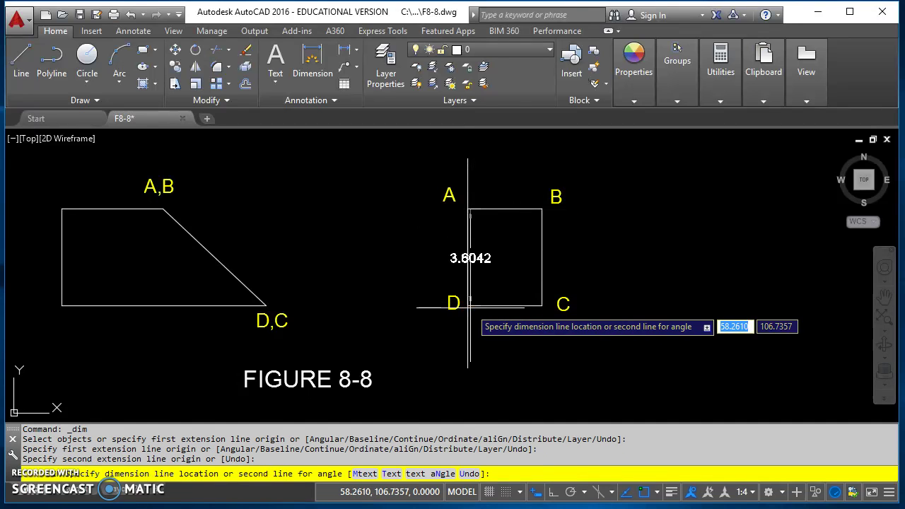
pyautogui.click(414, 282)
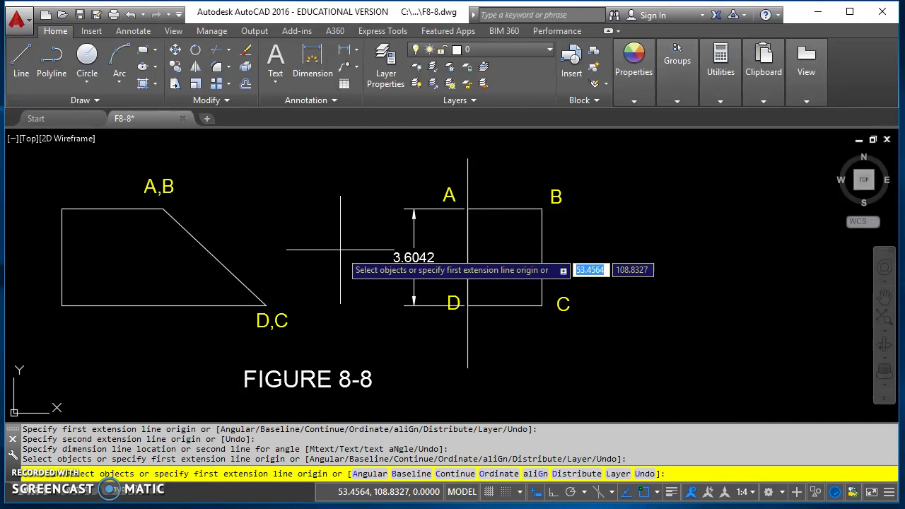
pyautogui.click(162, 209)
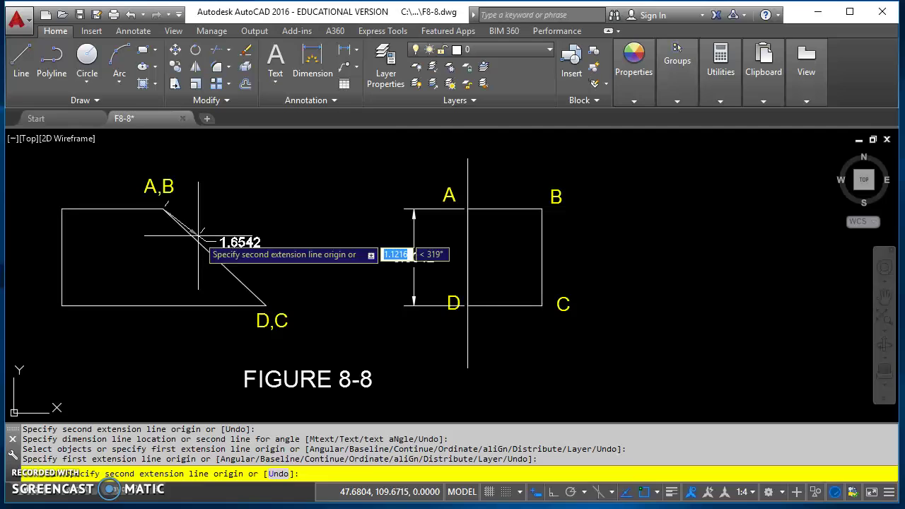
pyautogui.click(266, 305)
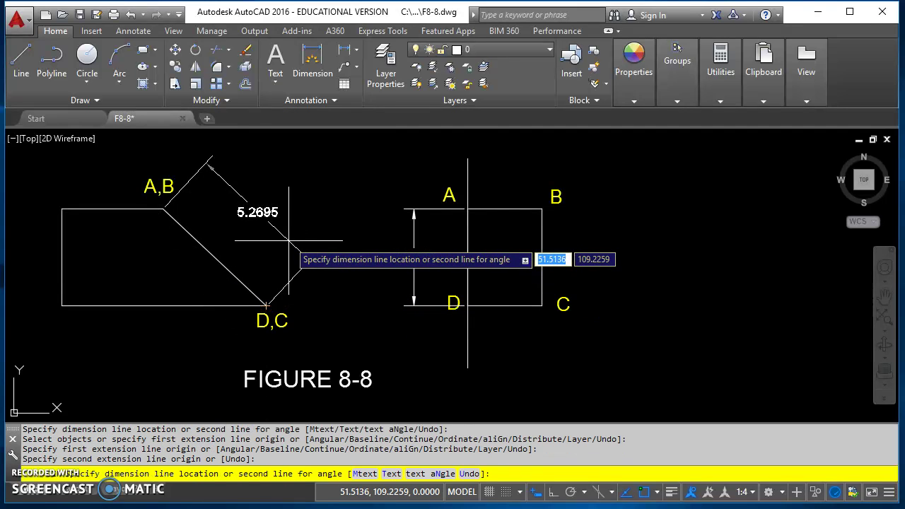
pyautogui.click(288, 240)
pyautogui.press('Escape')
pyautogui.press('Escape')
pyautogui.press('Escape')
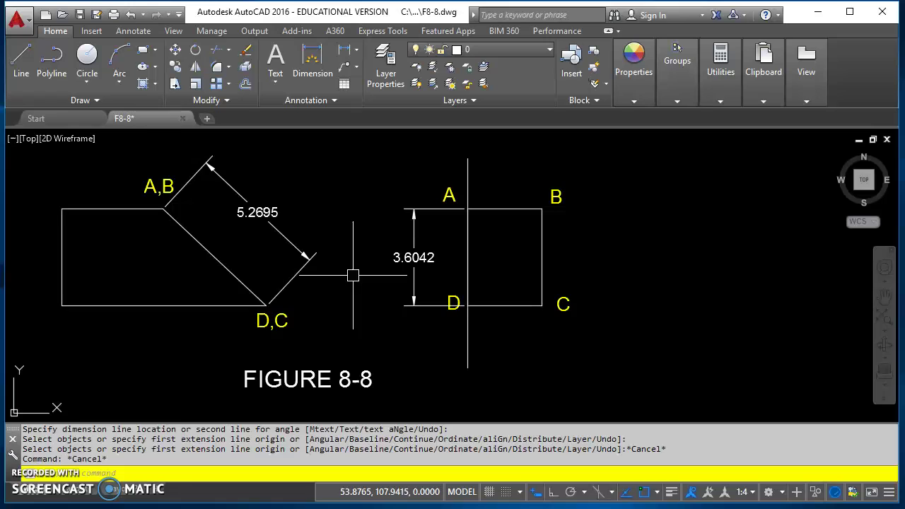
pyautogui.scroll(2, 378, 284)
pyautogui.scroll(-2, 525, 244)
pyautogui.moveTo(526, 245); pyautogui.dragTo(499, 240, button='middle')
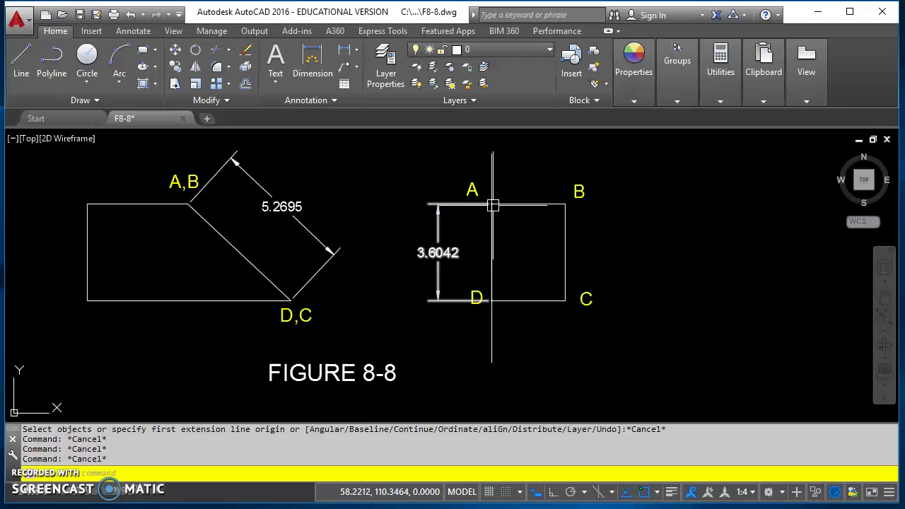
pyautogui.doubleClick(469, 255)
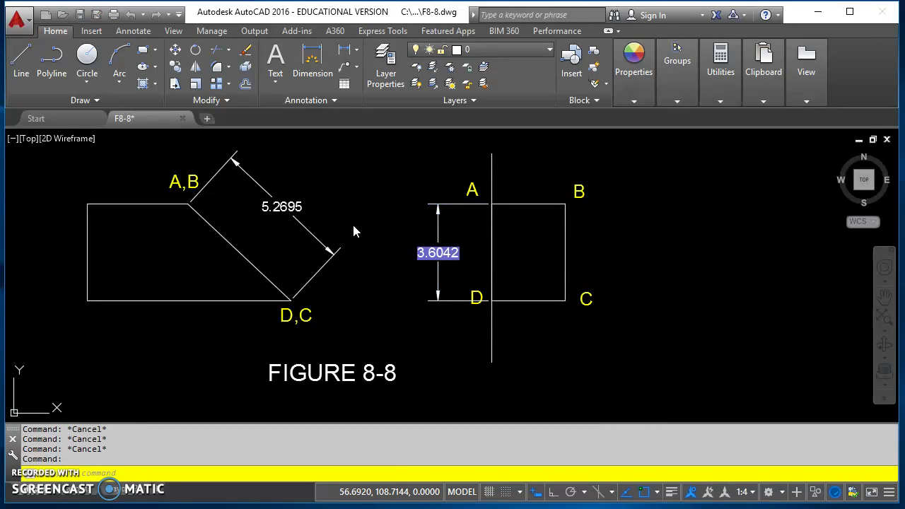
# Delete the 3.6042 and 5.2695 dimensions
pyautogui.click(394, 224)
pyautogui.click(436, 238)
pyautogui.press('Delete')
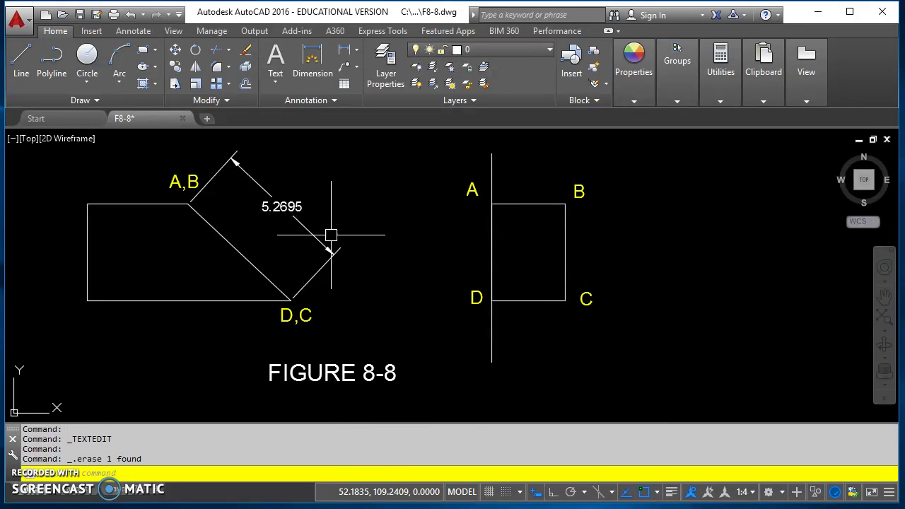
pyautogui.click(322, 238)
pyautogui.press('Delete')
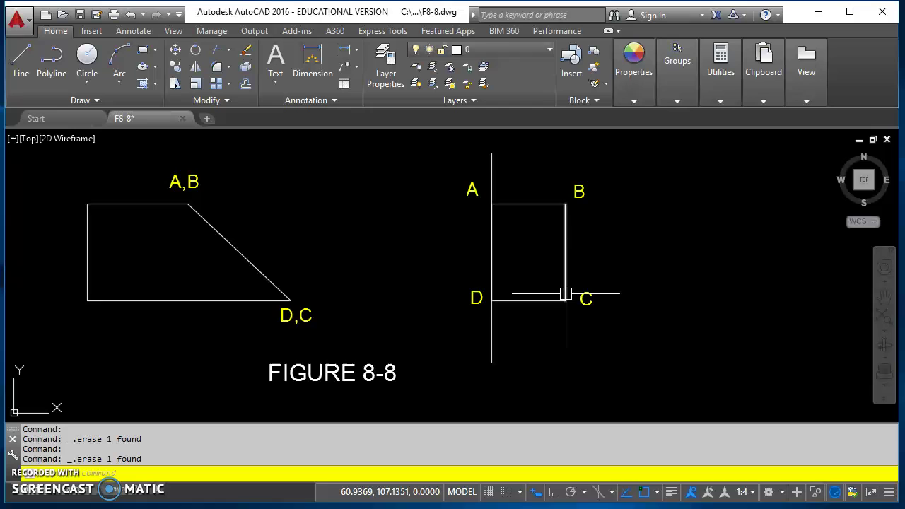
# Put the vertical line through A and D on layer reference line 1
pyautogui.click(487, 173)
pyautogui.click(490, 49)
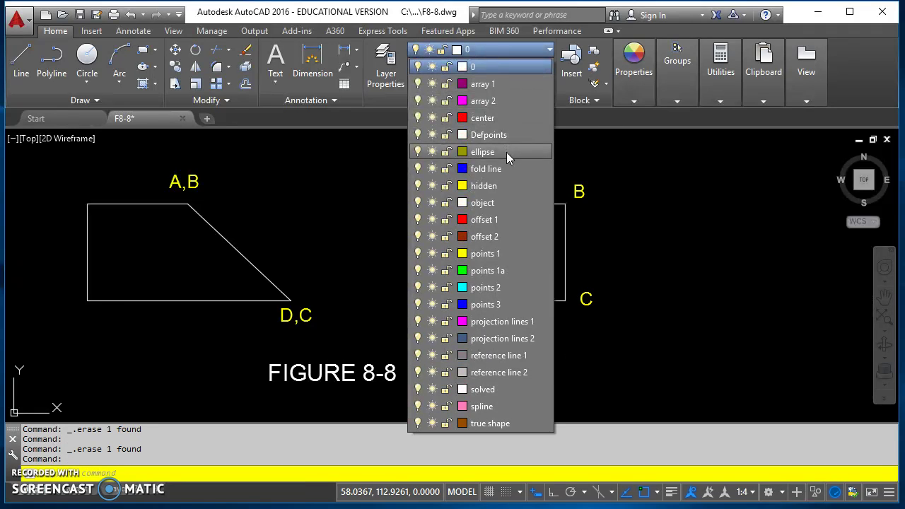
pyautogui.click(529, 356)
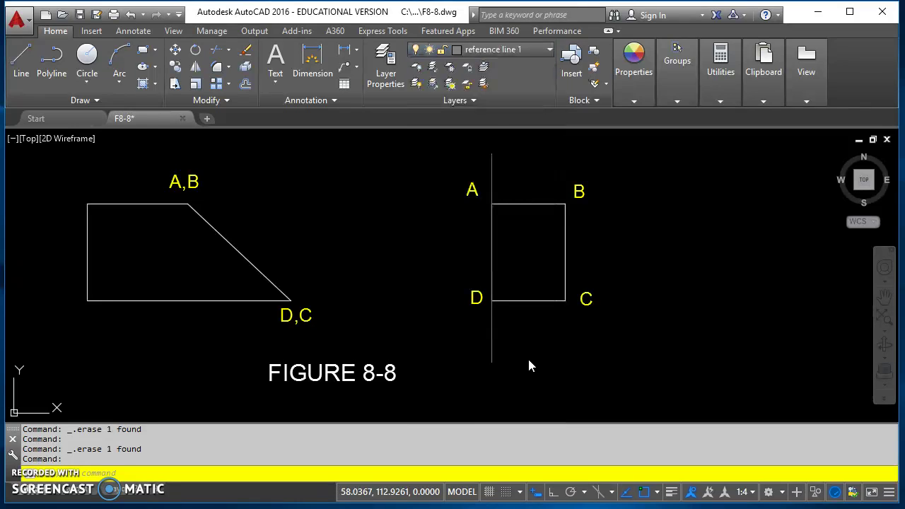
pyautogui.press('Escape')
pyautogui.press('Escape')
# Add a leader labelled REFERENCE LINE pointing to the vertical line, using NEA snap
pyautogui.write('LE')
pyautogui.press('Return')
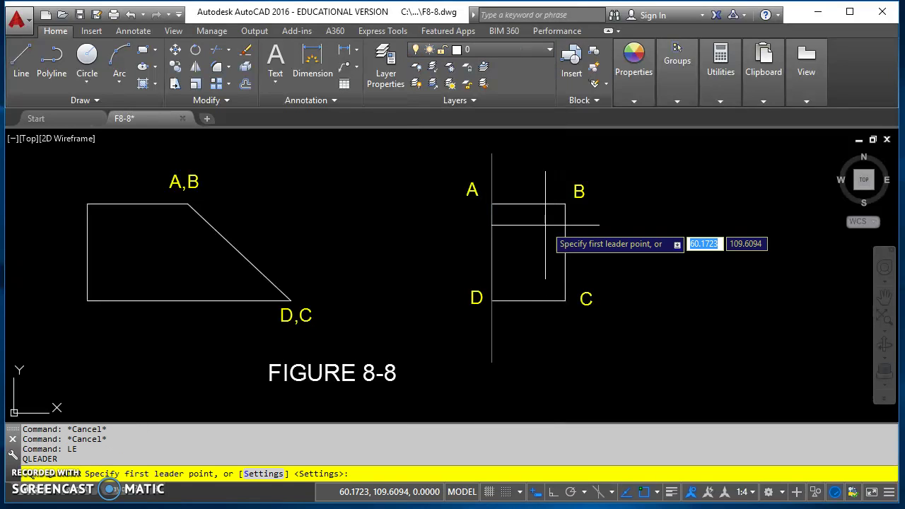
pyautogui.scroll(5, 478, 249)
pyautogui.write('NEA')
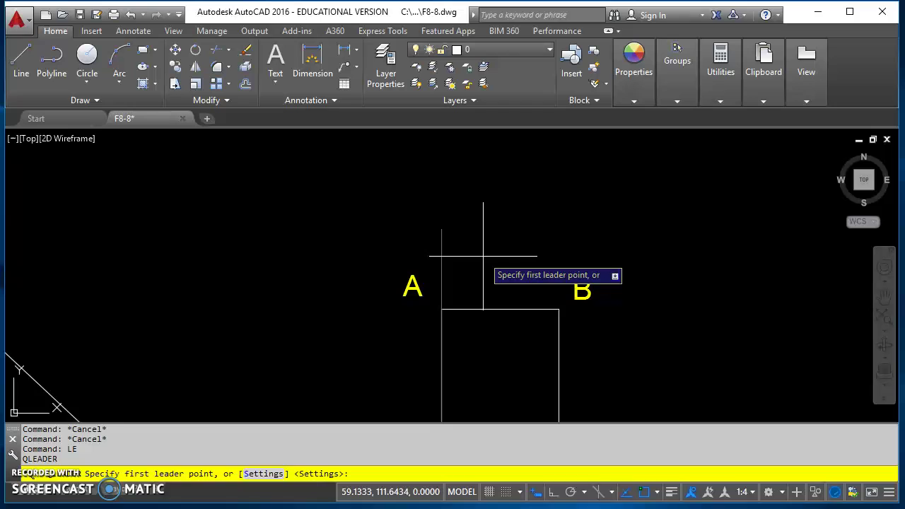
pyautogui.press('Return')
pyautogui.click(441, 249)
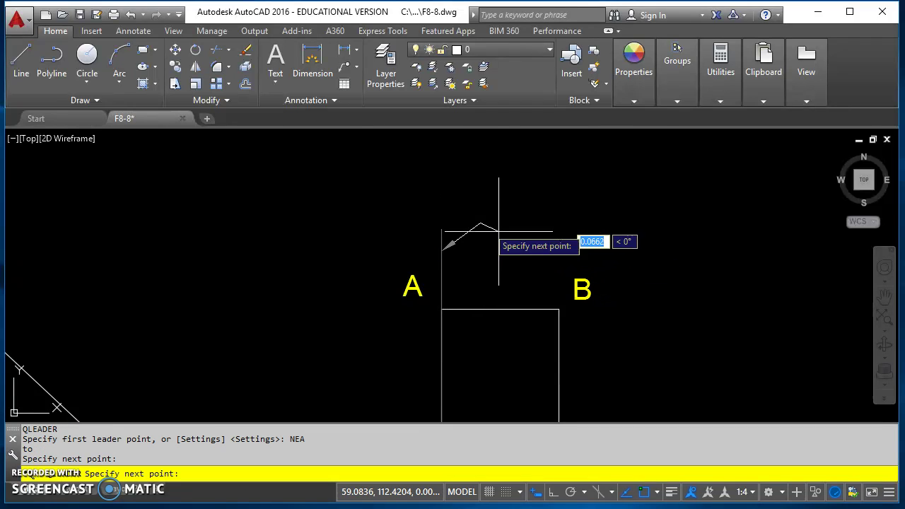
pyautogui.click(481, 224)
pyautogui.press('Return')
pyautogui.press('Return')
pyautogui.write('R')
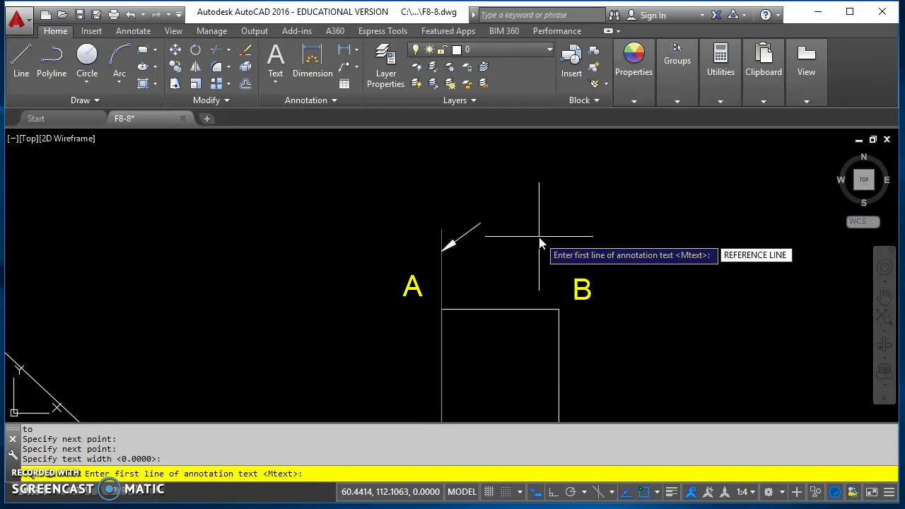
pyautogui.write('EFERENCE LINE')
pyautogui.press('Return')
pyautogui.press('Return')
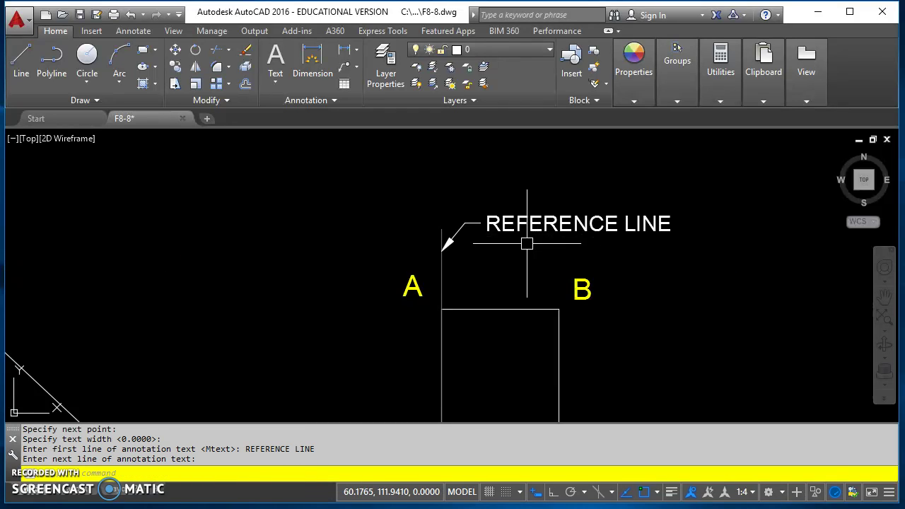
# Draw a line from just above A,B parallel to the slanted edge, using Parallel object snap
pyautogui.scroll(-3, 525, 241)
pyautogui.moveTo(525, 240); pyautogui.dragTo(602, 275, button='middle')
pyautogui.scroll(-2, 597, 268)
pyautogui.moveTo(471, 281); pyautogui.dragTo(450, 231, button='middle')
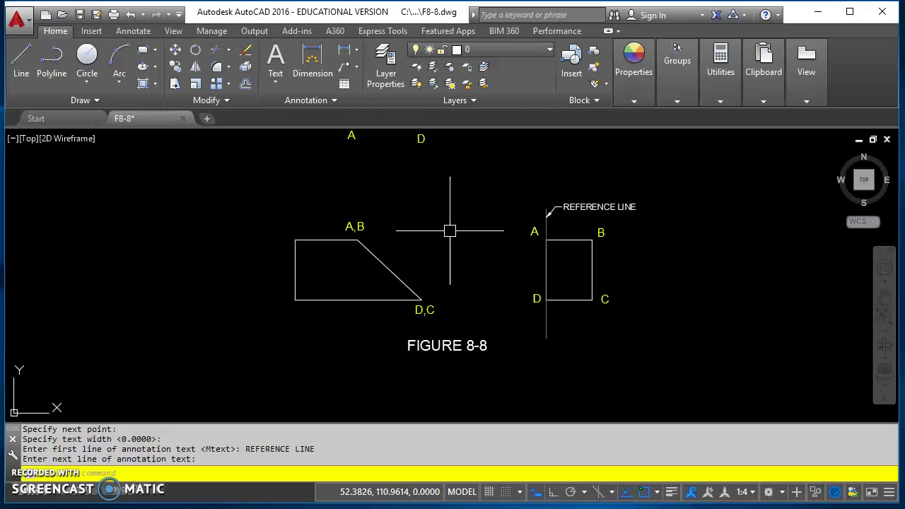
pyautogui.write('L')
pyautogui.press('Return')
pyautogui.scroll(2, 428, 254)
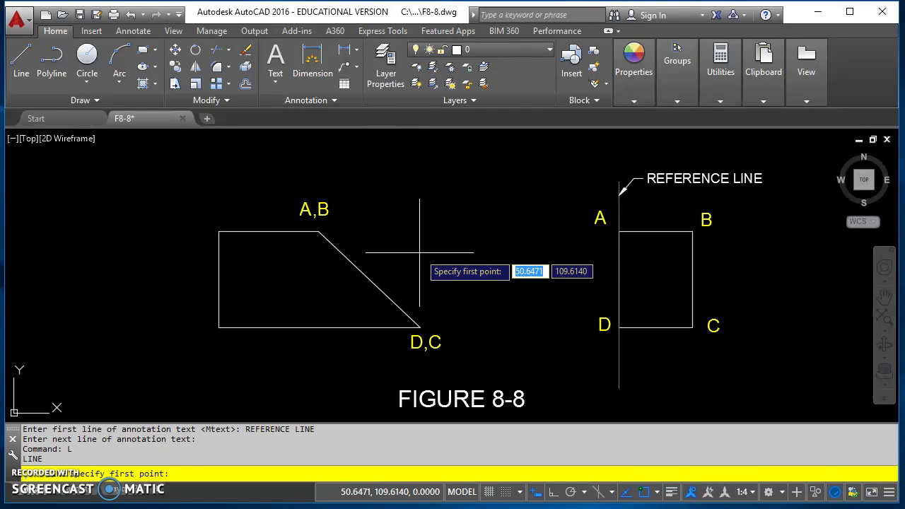
pyautogui.moveTo(414, 276); pyautogui.dragTo(352, 247, button='middle')
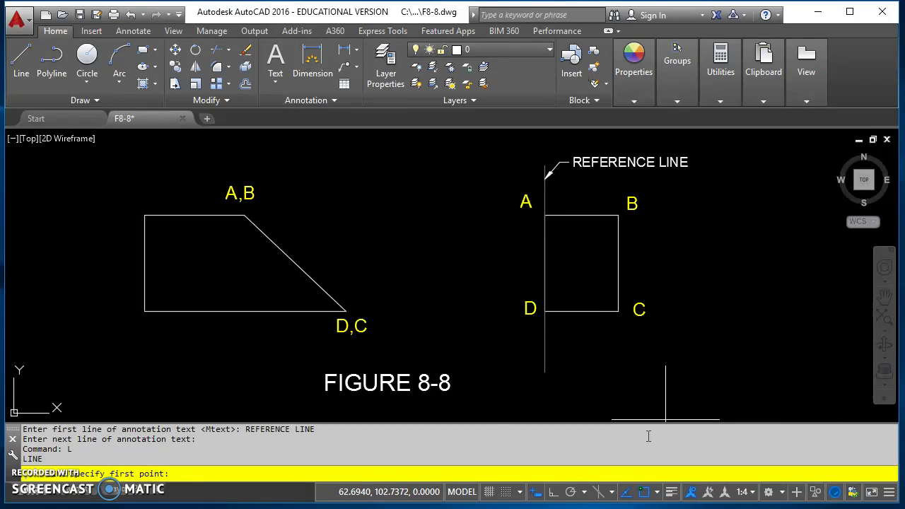
pyautogui.click(657, 493)
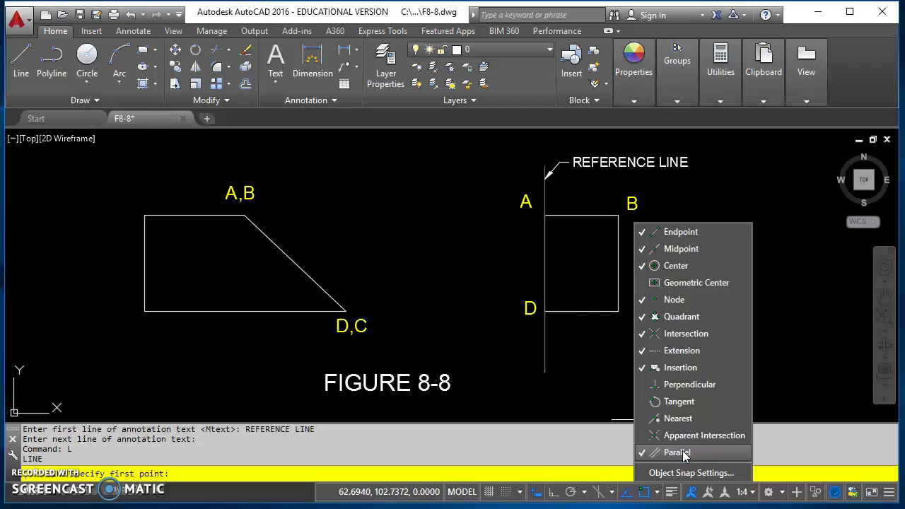
pyautogui.scroll(-2, 396, 217)
pyautogui.scroll(2, 350, 192)
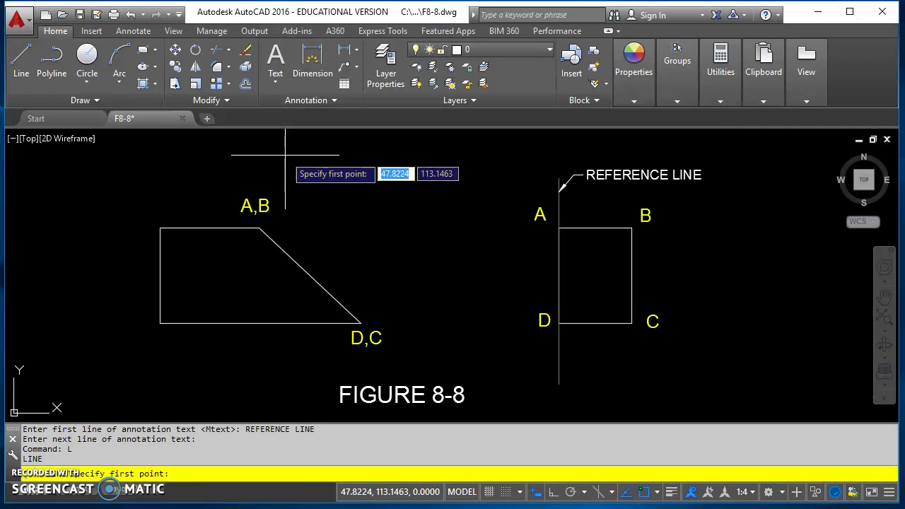
pyautogui.click(287, 154)
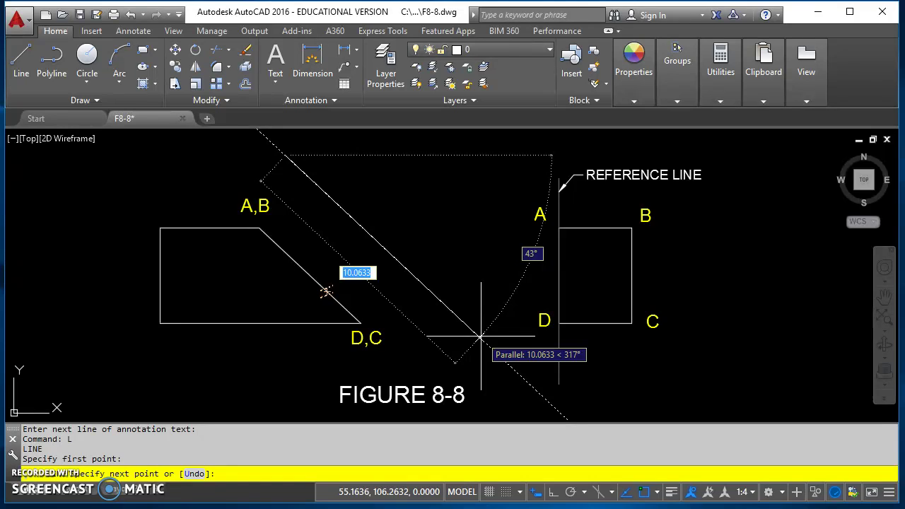
pyautogui.click(481, 337)
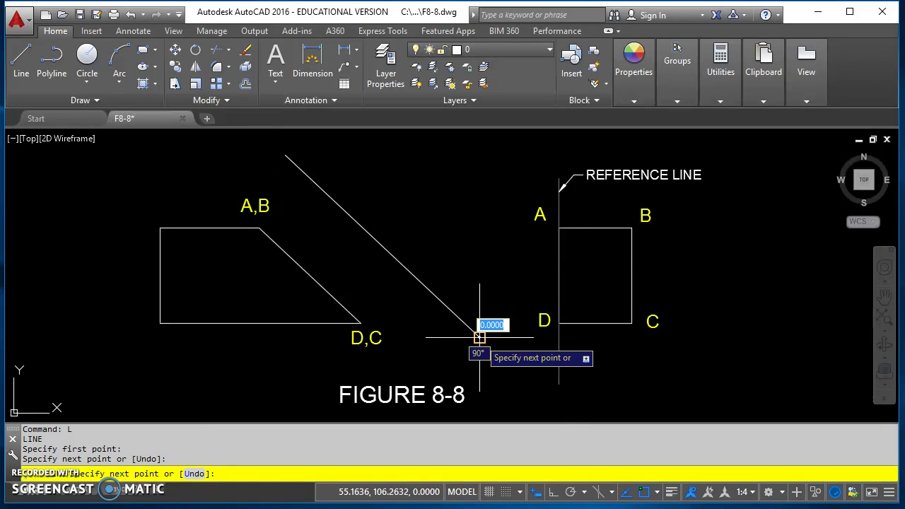
pyautogui.press('Escape')
pyautogui.press('Escape')
pyautogui.press('Escape')
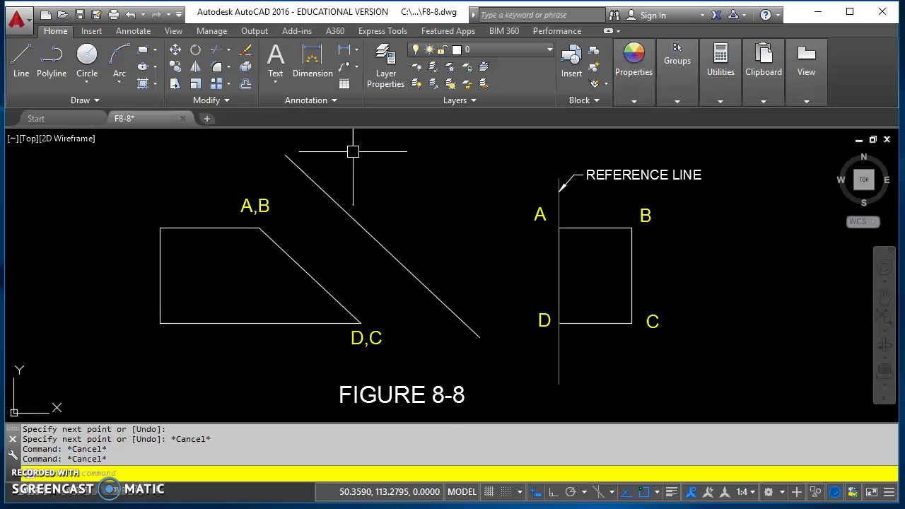
# Add a leader snapped to the diagonal line, labelled REFERENCE LINE
pyautogui.moveTo(353, 152); pyautogui.dragTo(477, 174, button='middle')
pyautogui.write('LE')
pyautogui.press('Return')
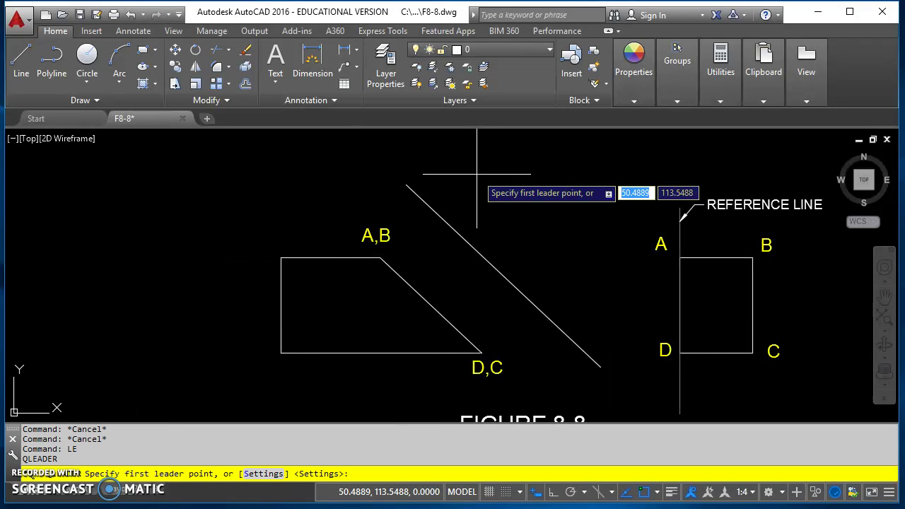
pyautogui.write('NEA')
pyautogui.press('Return')
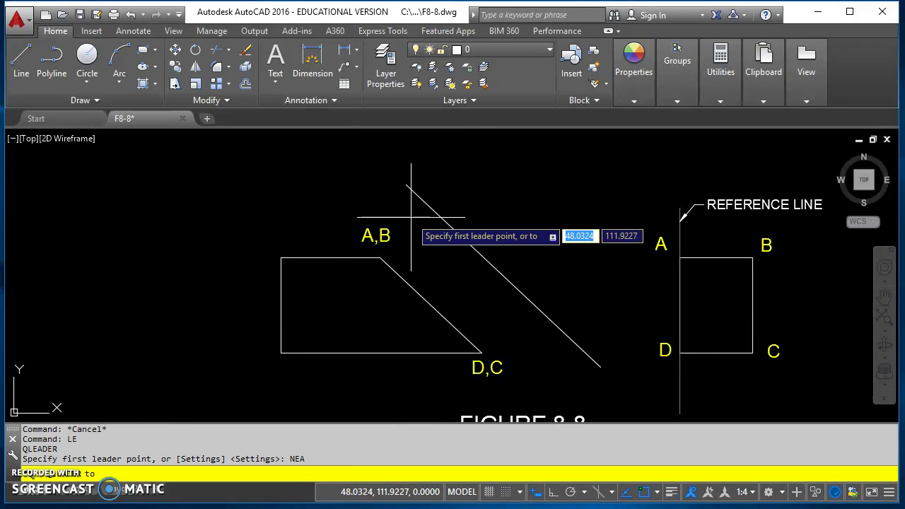
pyautogui.click(414, 192)
pyautogui.click(370, 206)
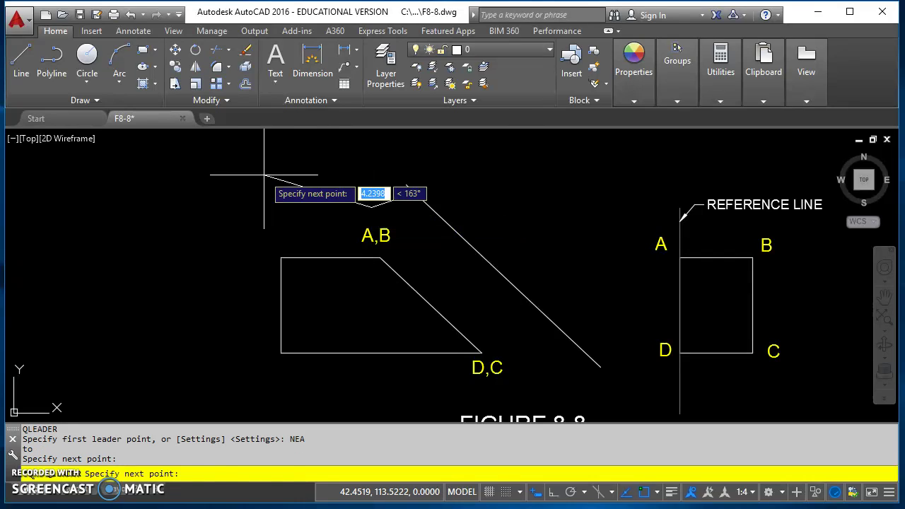
pyautogui.press('Return')
pyautogui.press('Return')
pyautogui.write('REFER')
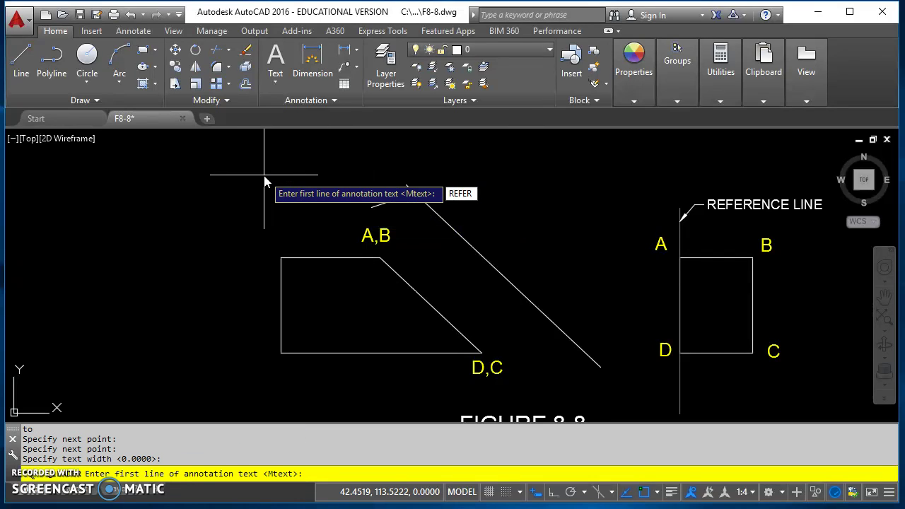
pyautogui.write('ENCE LINE')
pyautogui.press('Return')
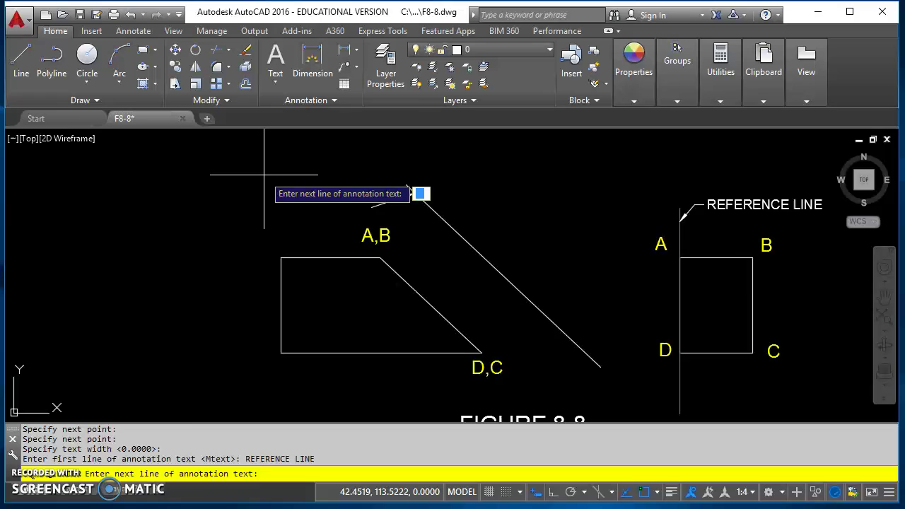
pyautogui.press('Return')
# Move both REFERENCE LINE leaders and the diagonal line to layer reference line 1
pyautogui.click(728, 183)
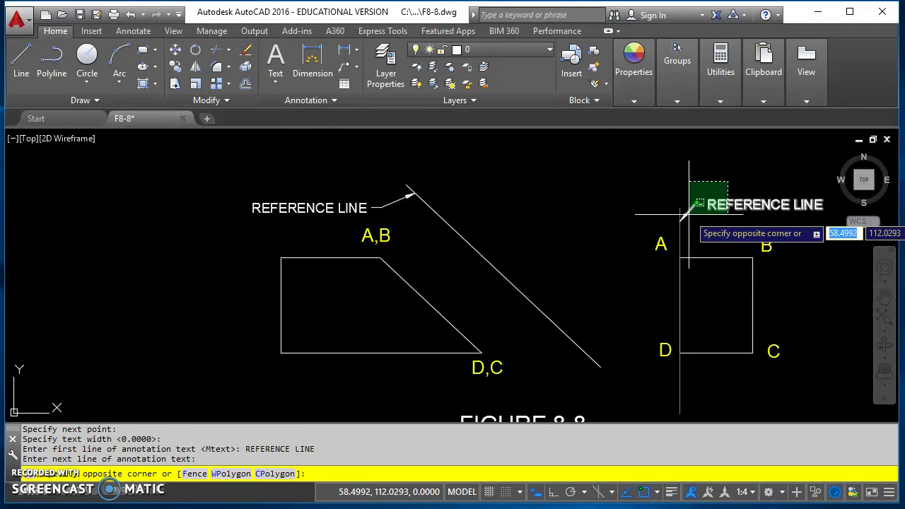
pyautogui.click(698, 204)
pyautogui.click(410, 181)
pyautogui.click(297, 204)
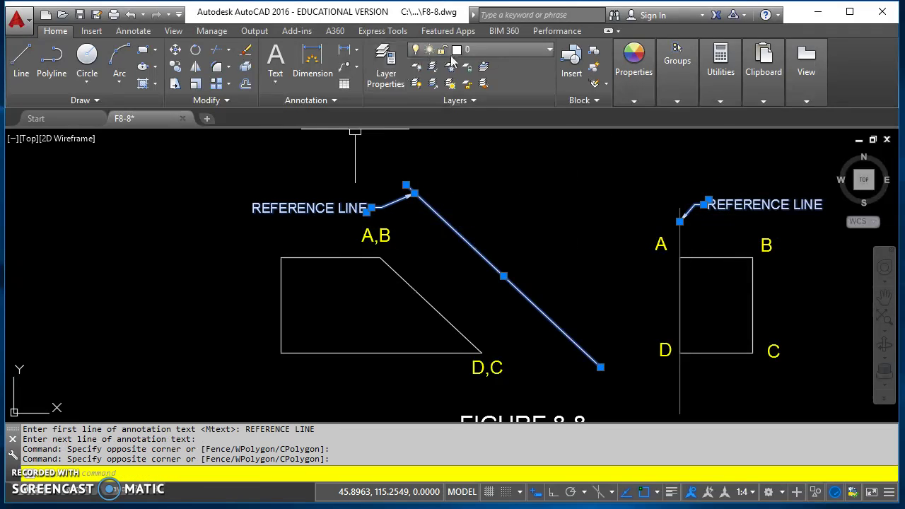
pyautogui.click(488, 49)
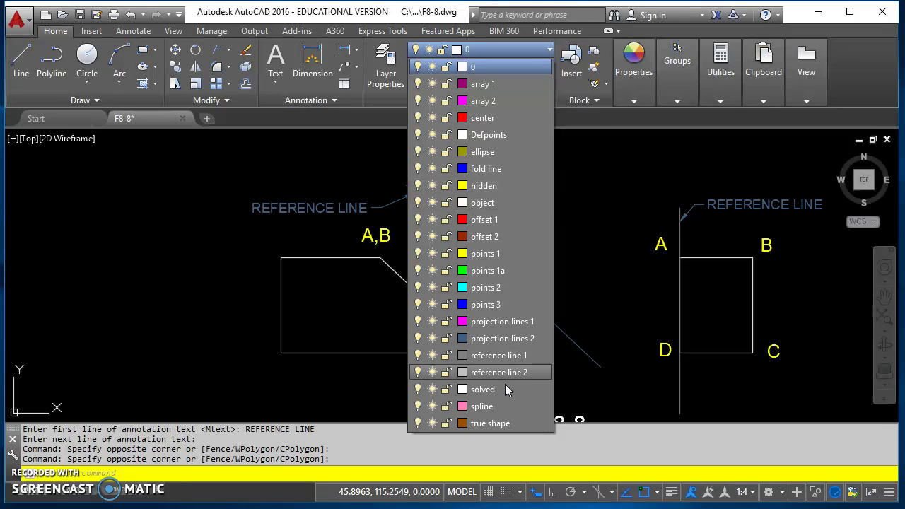
pyautogui.click(509, 356)
pyautogui.press('Escape')
pyautogui.press('Escape')
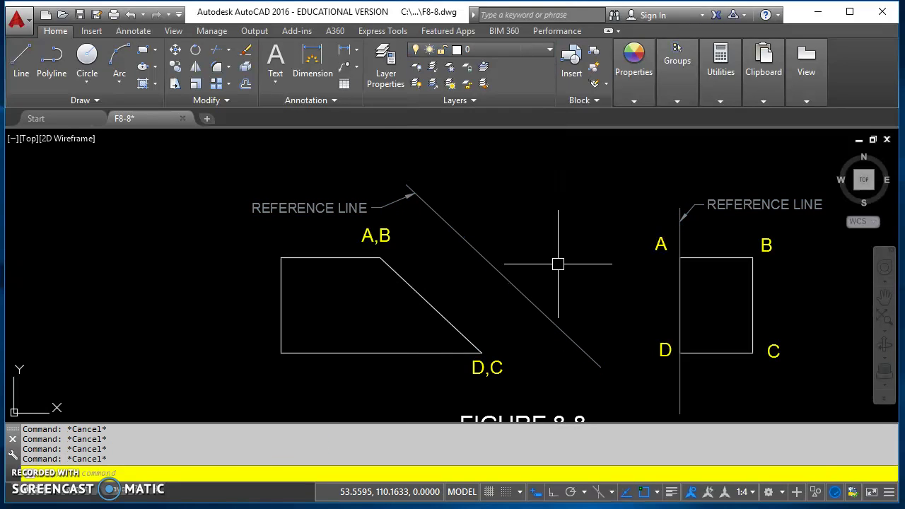
# Draw XL construction lines at 90° to the slanted edge through corners A,B and D,C
pyautogui.scroll(-2, 557, 263)
pyautogui.moveTo(551, 262); pyautogui.dragTo(422, 272, button='middle')
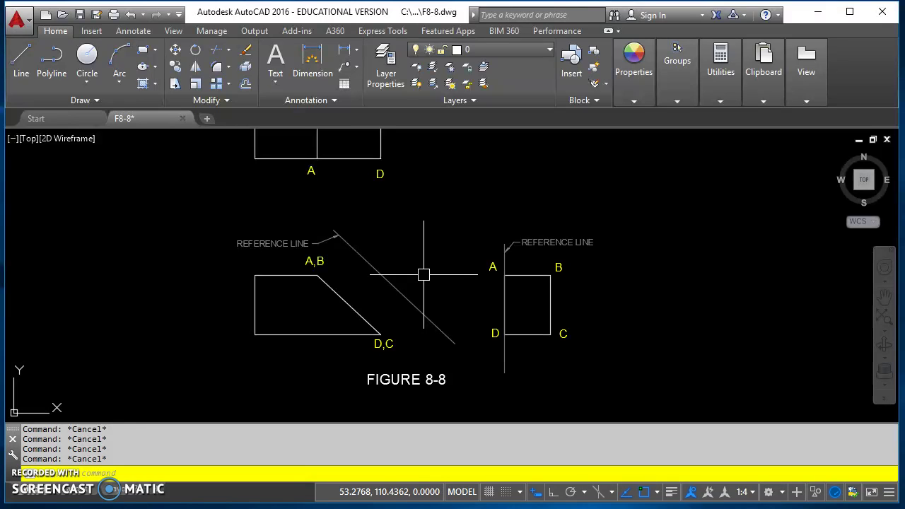
pyautogui.scroll(2, 406, 258)
pyautogui.moveTo(400, 256); pyautogui.dragTo(361, 251, button='middle')
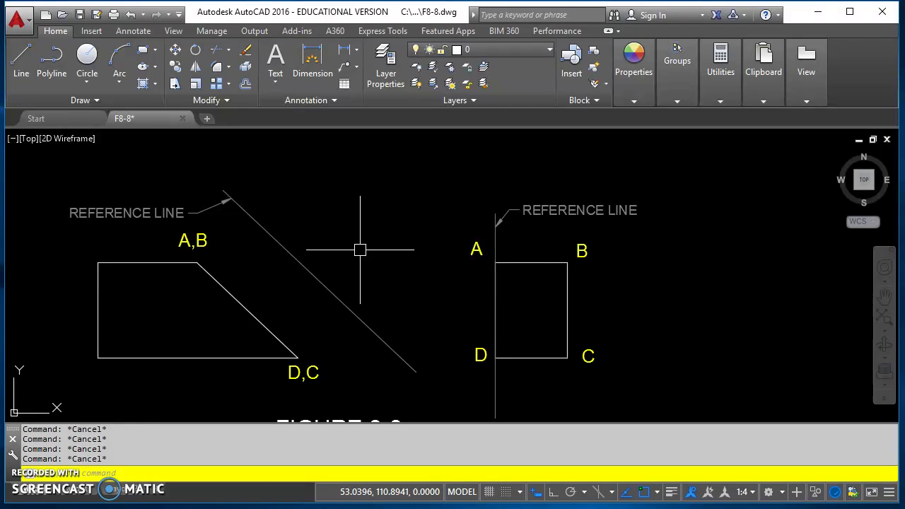
pyautogui.write('xl')
pyautogui.press('Return')
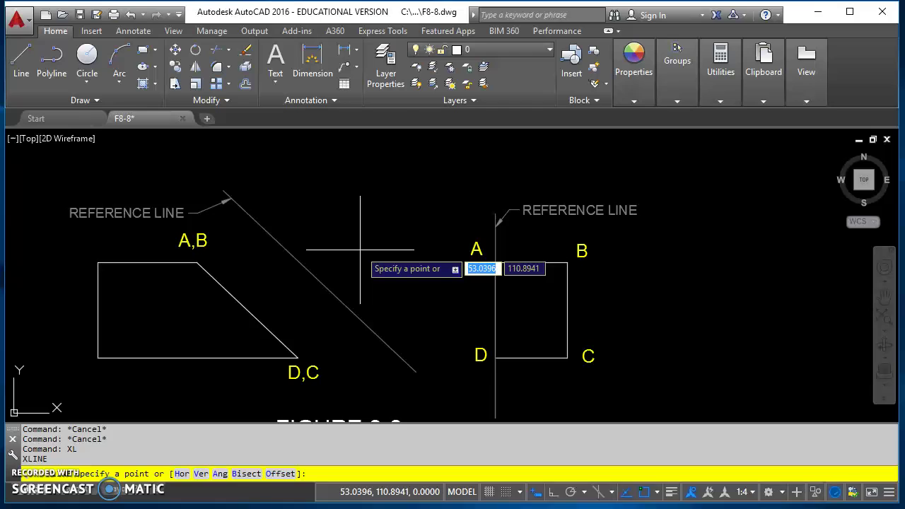
pyautogui.click(220, 474)
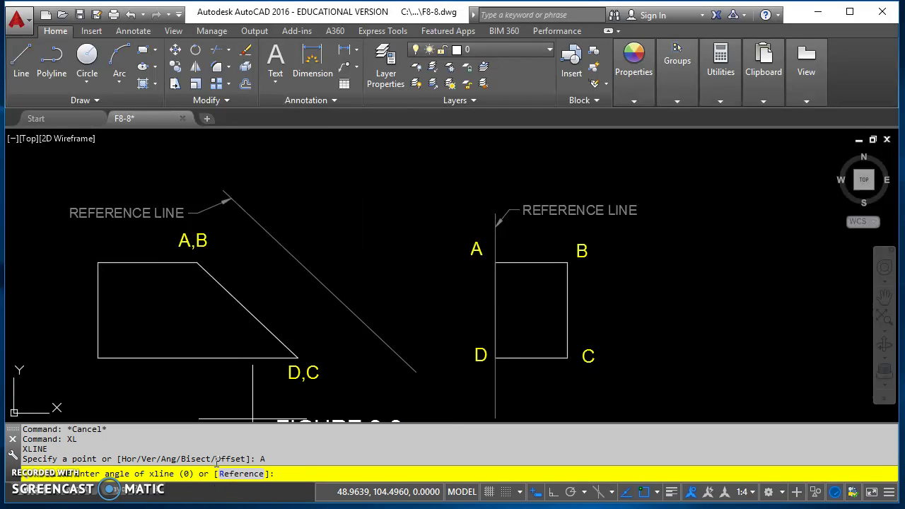
pyautogui.click(237, 477)
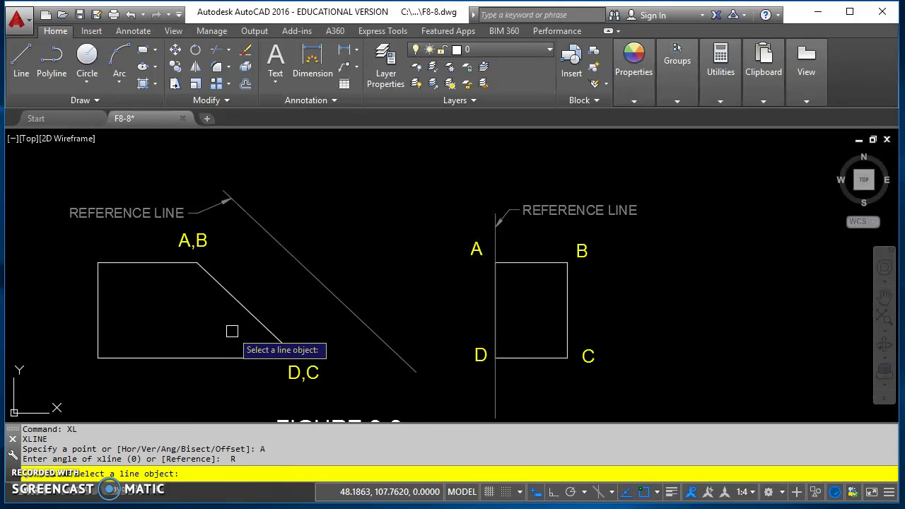
pyautogui.click(223, 286)
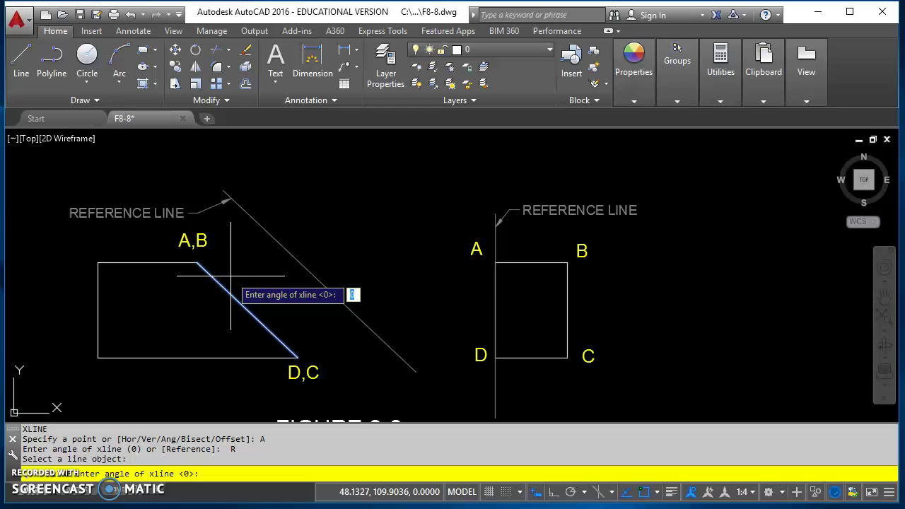
pyautogui.write('90')
pyautogui.press('Return')
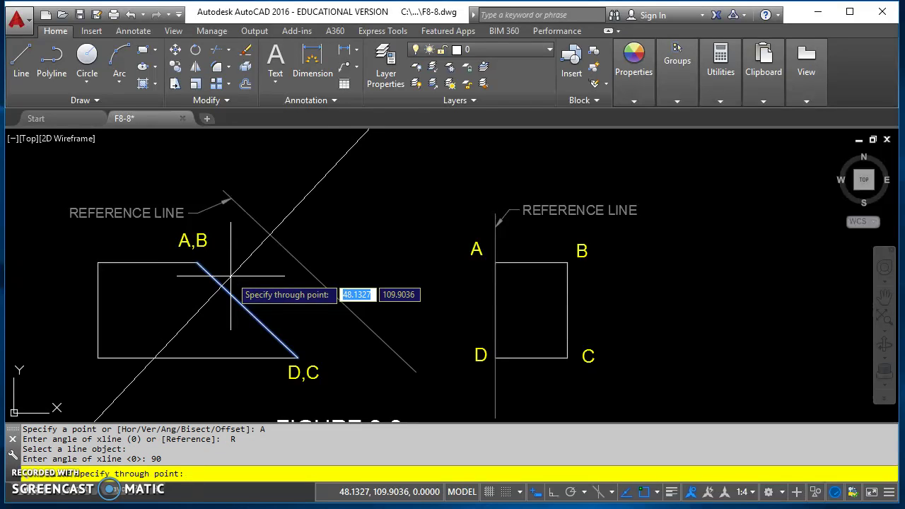
pyautogui.click(197, 262)
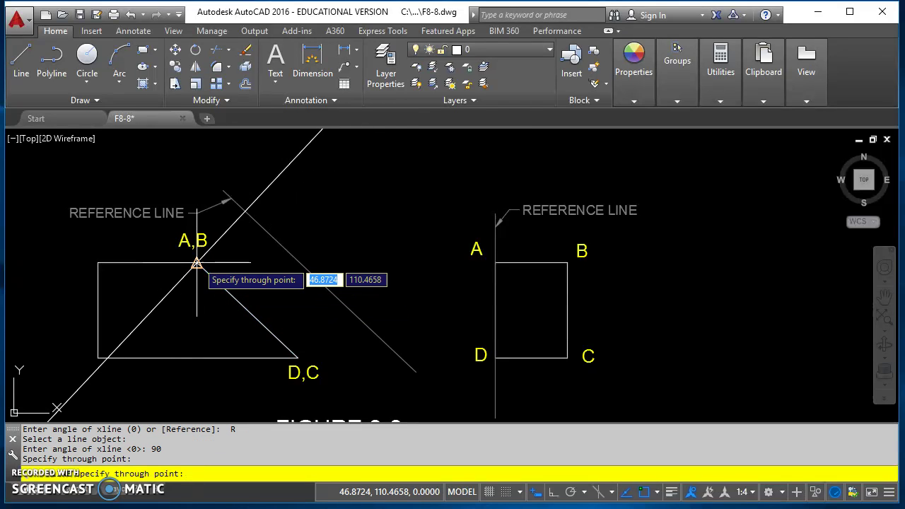
pyautogui.click(297, 358)
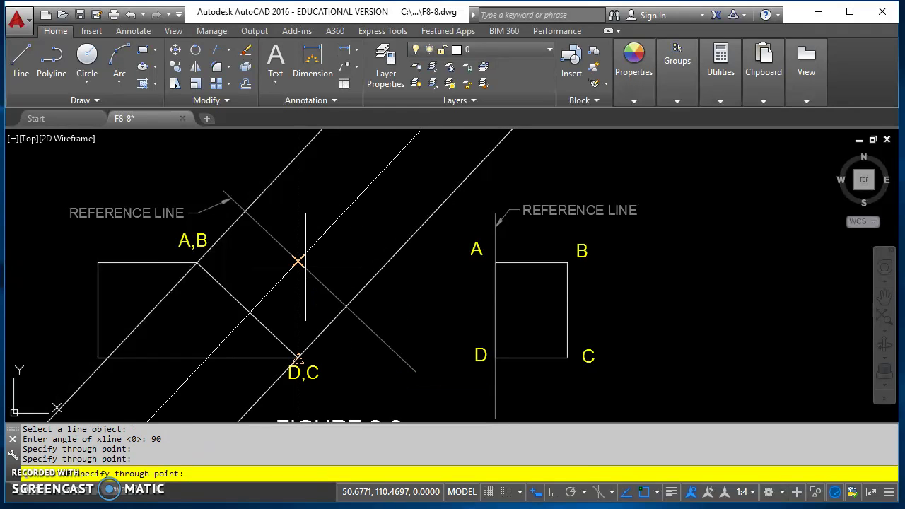
pyautogui.press('Return')
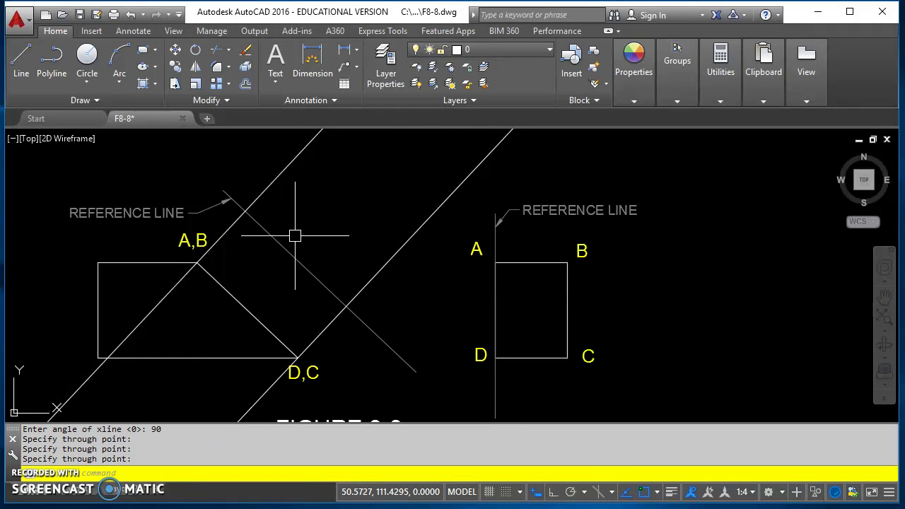
pyautogui.write('PO')
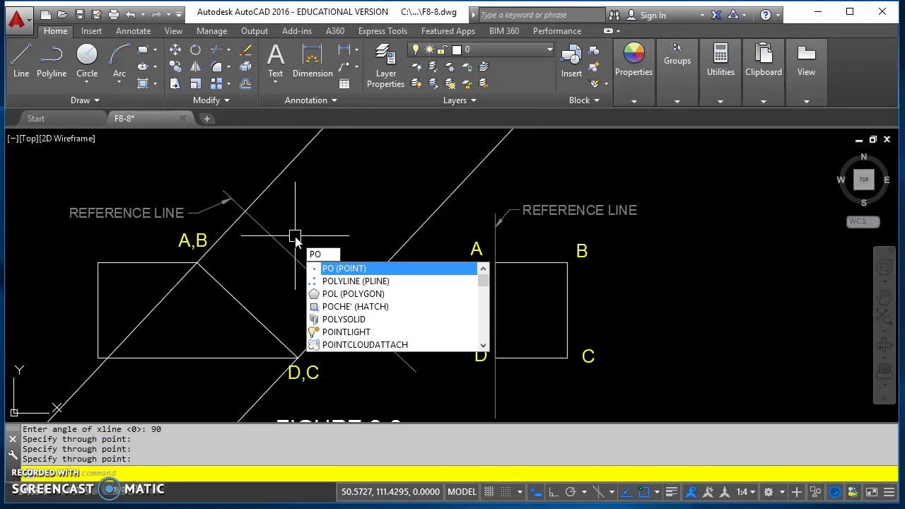
# Place a point at the reference-line intersection and set PDMODE to 2 for cross markers
pyautogui.press('Return')
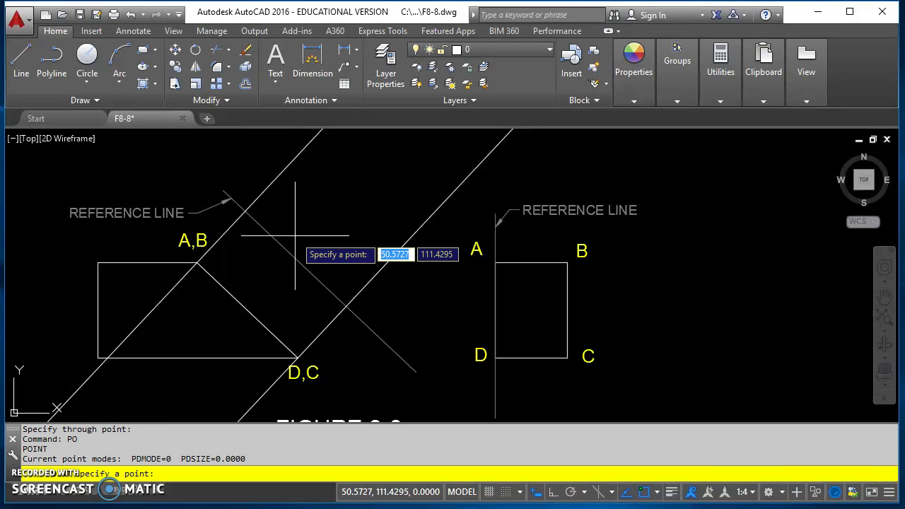
pyautogui.click(244, 211)
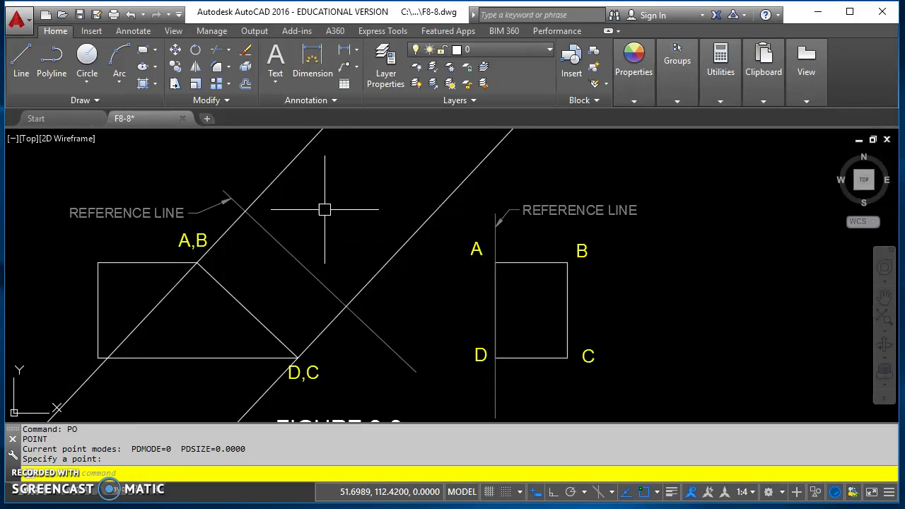
pyautogui.write('PDMODE')
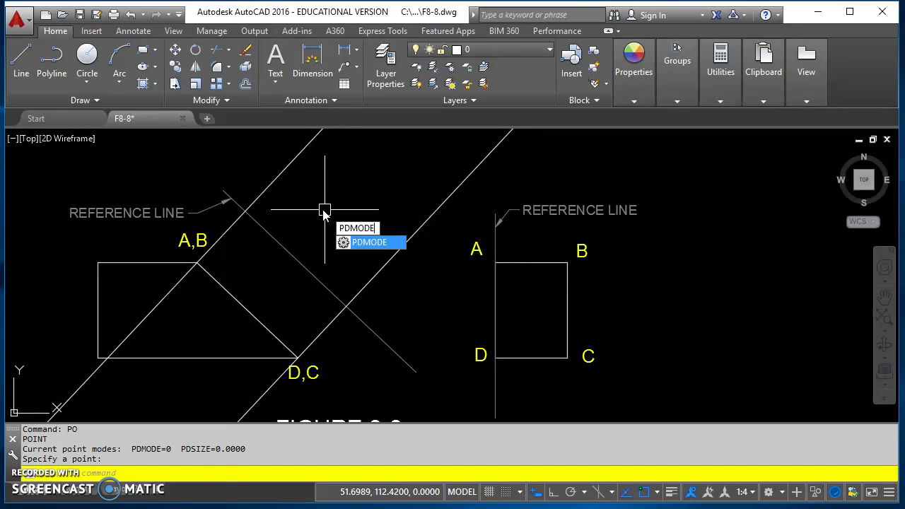
pyautogui.press('Return')
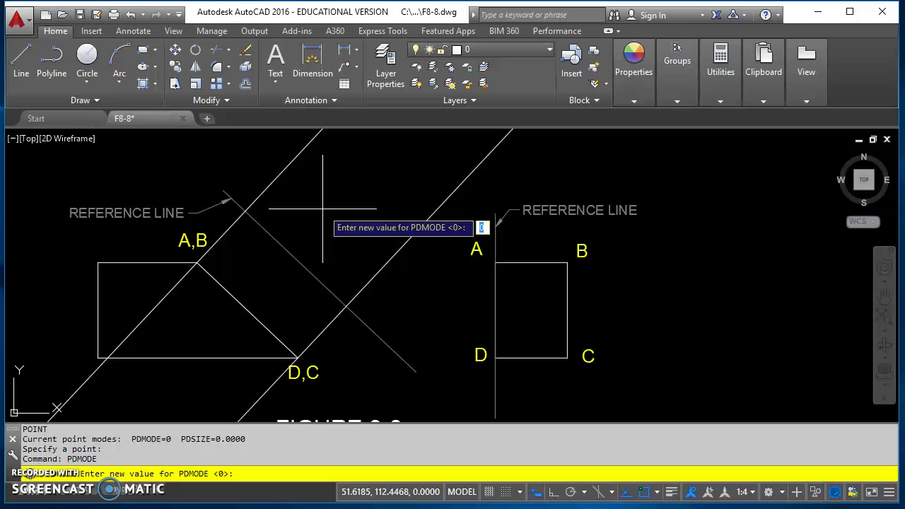
pyautogui.write('2')
pyautogui.press('Return')
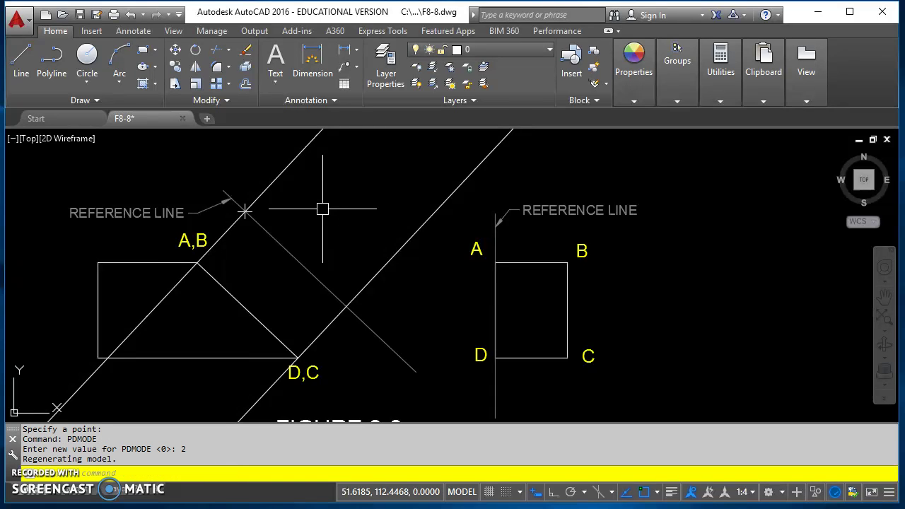
# Regenerate the drawing twice with REA so the point redraws as a cross
pyautogui.scroll(2, 247, 208)
pyautogui.scroll(-2, 339, 217)
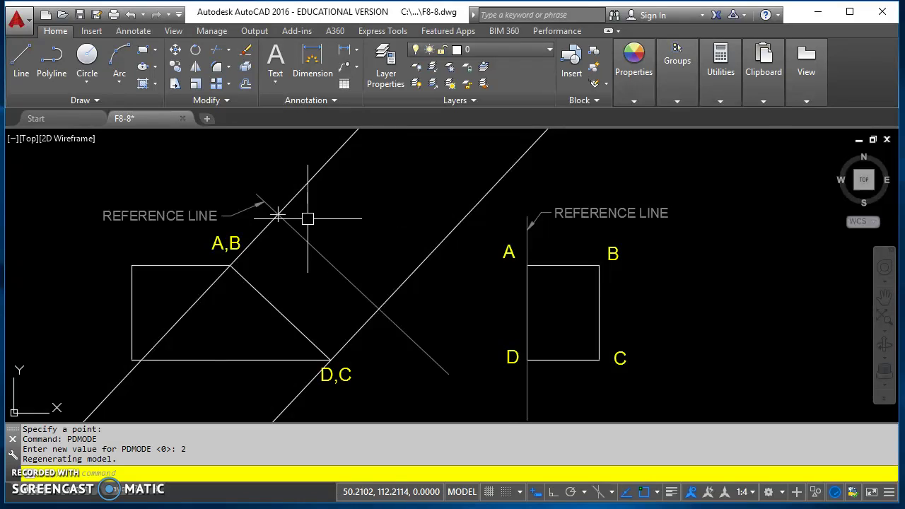
pyautogui.scroll(2, 306, 219)
pyautogui.scroll(1, 314, 224)
pyautogui.scroll(-1, 314, 224)
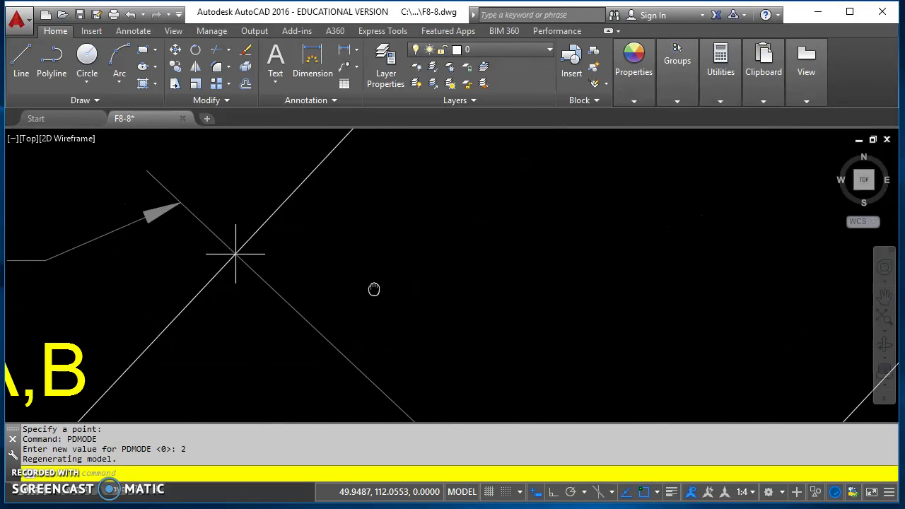
pyautogui.scroll(1, 374, 289)
pyautogui.write('REA')
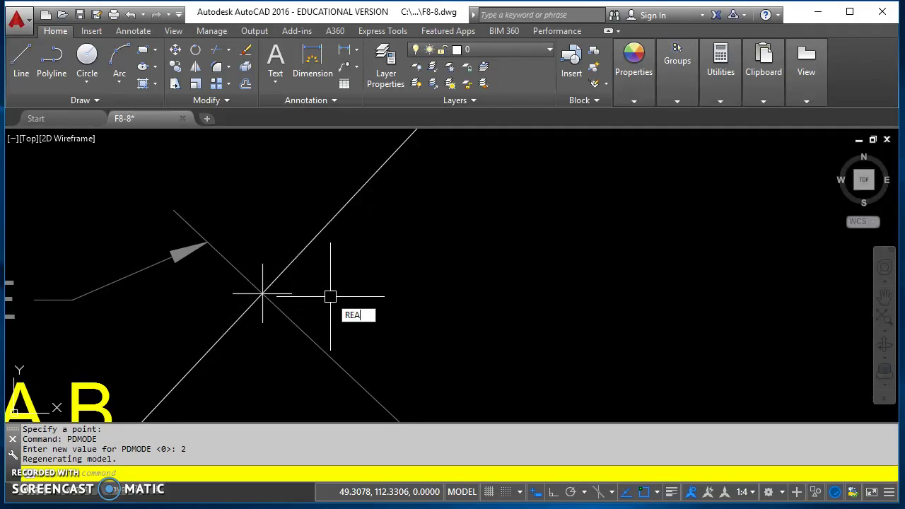
pyautogui.press('Return')
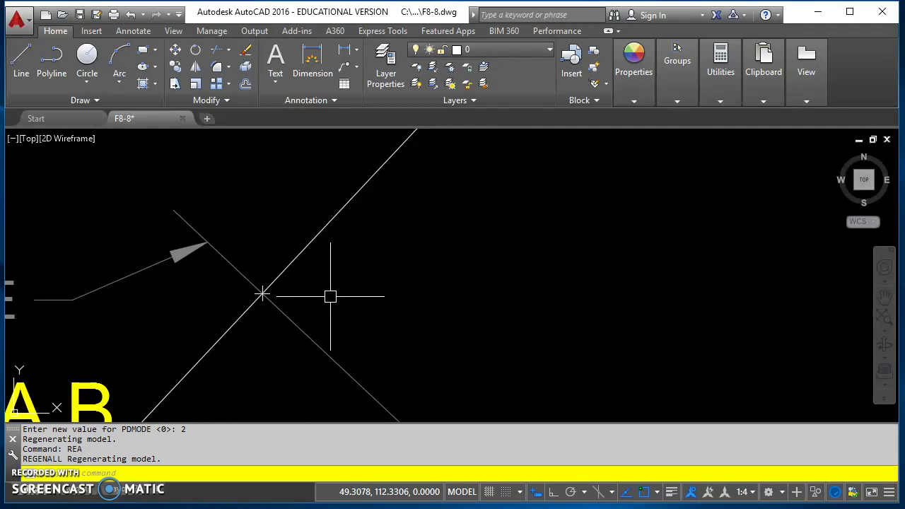
pyautogui.scroll(-5, 330, 295)
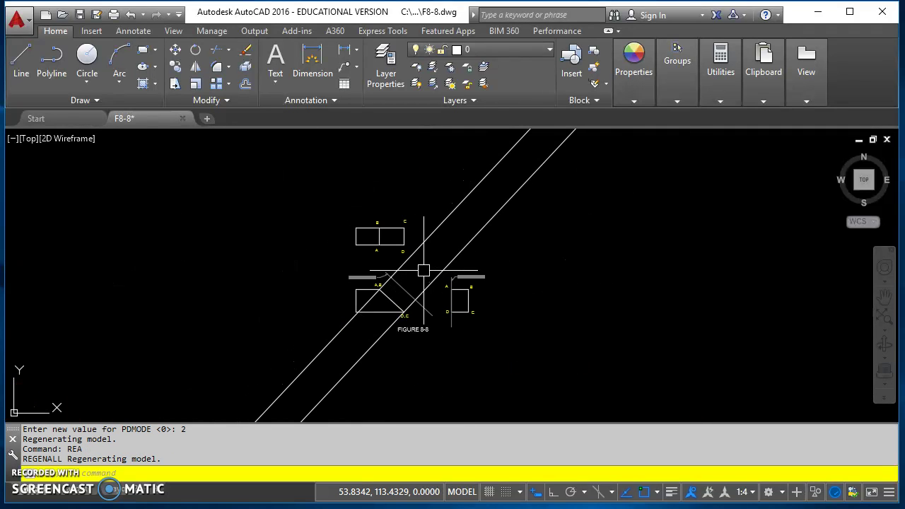
pyautogui.write('REA')
pyautogui.press('Return')
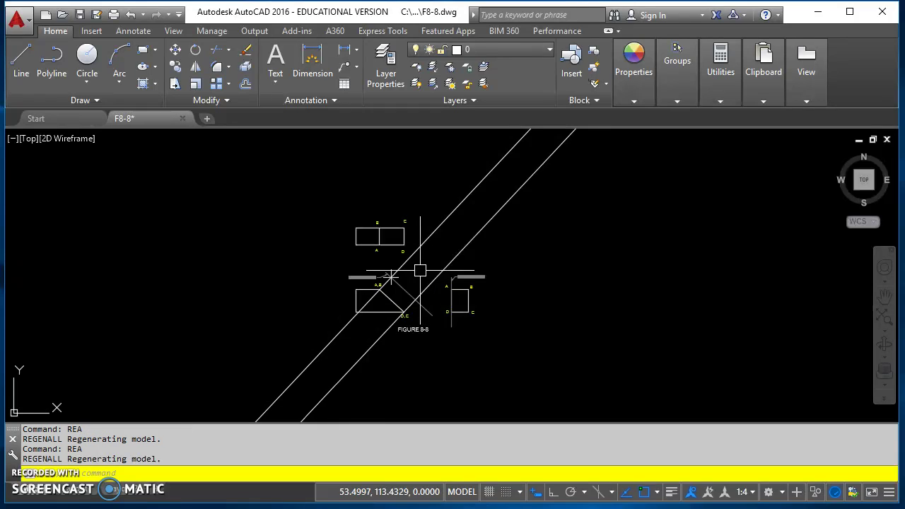
pyautogui.scroll(2, 415, 277)
pyautogui.scroll(4, 414, 277)
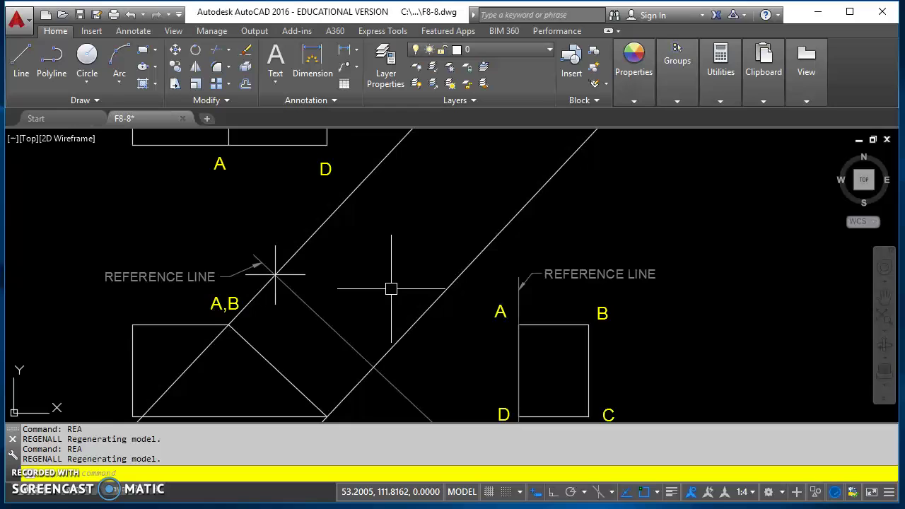
# Set PDSIZE to .5 for half-unit point markers
pyautogui.write('PDSIZE')
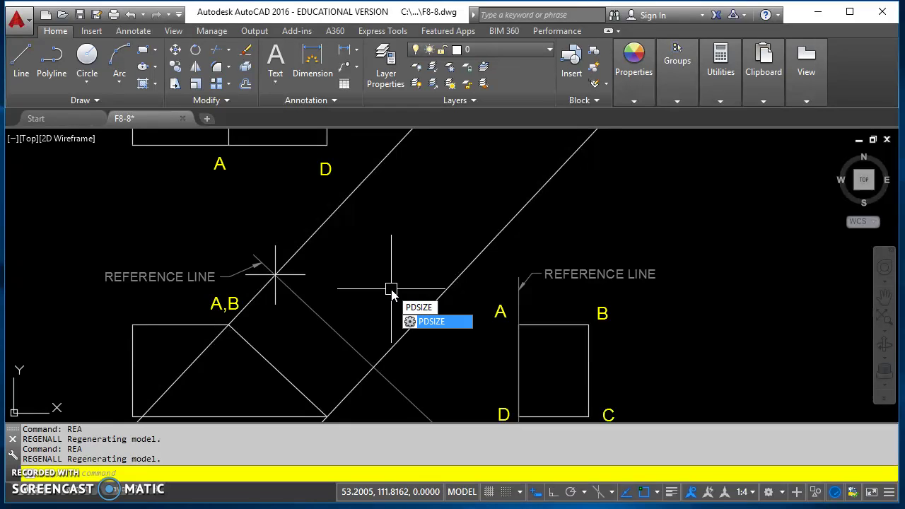
pyautogui.press('Return')
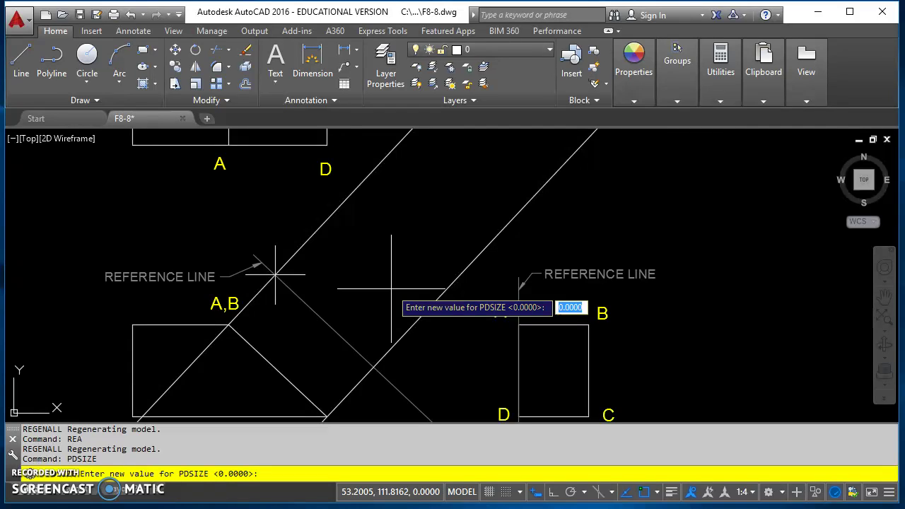
pyautogui.write('.')
pyautogui.press('Return')
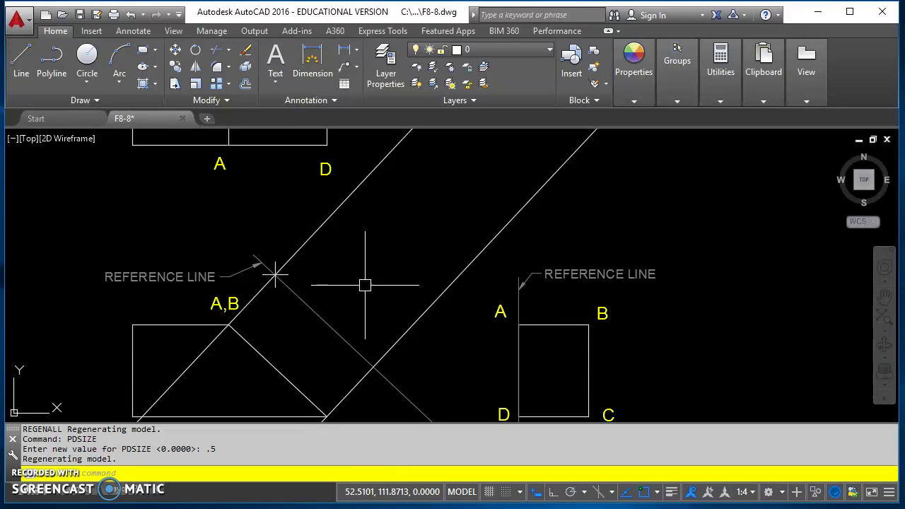
pyautogui.scroll(4, 326, 271)
# Put the intersection point on the points 1a layer
pyautogui.click(205, 285)
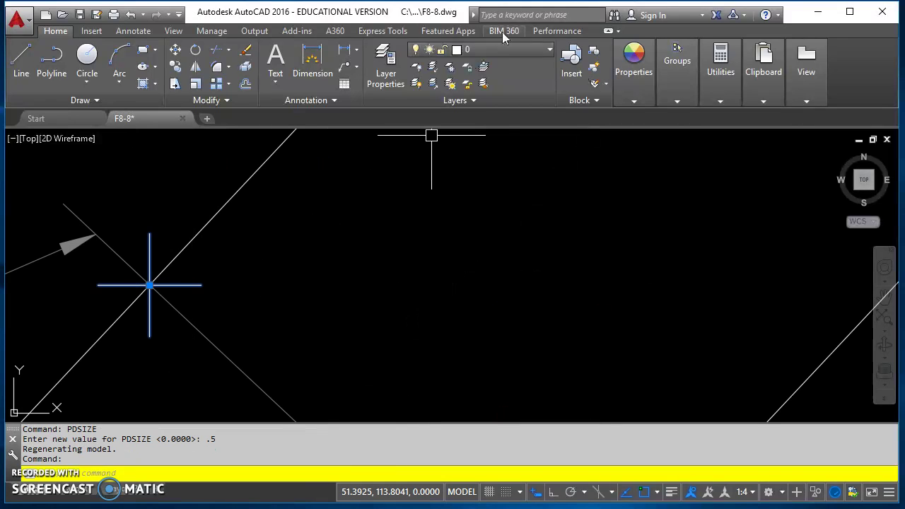
pyautogui.click(504, 49)
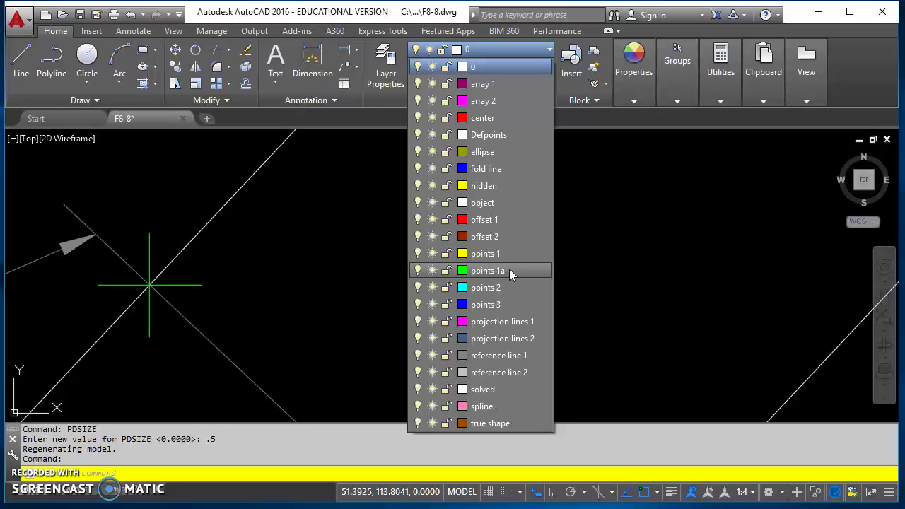
pyautogui.click(509, 270)
pyautogui.scroll(-4, 509, 272)
pyautogui.press('Escape')
pyautogui.press('Escape')
pyautogui.scroll(4, 457, 256)
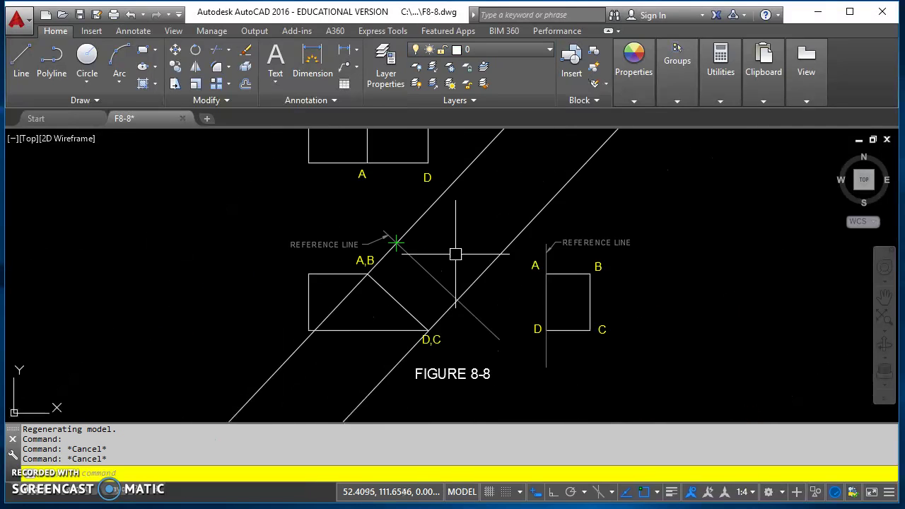
# Copy the green point to the second diagonal intersection
pyautogui.write('co')
pyautogui.press('Return')
pyautogui.scroll(4, 392, 239)
pyautogui.click(364, 235)
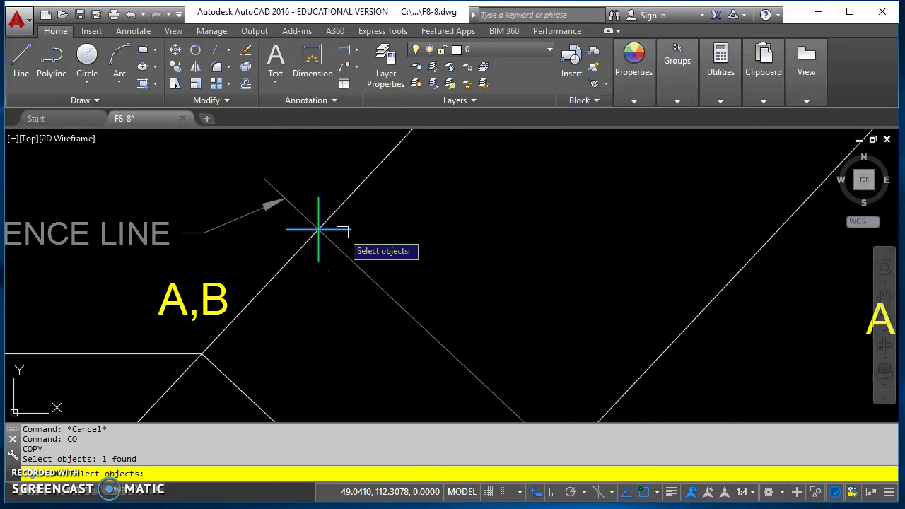
pyautogui.press('Return')
pyautogui.click(363, 236)
pyautogui.press('Escape')
pyautogui.press('Return')
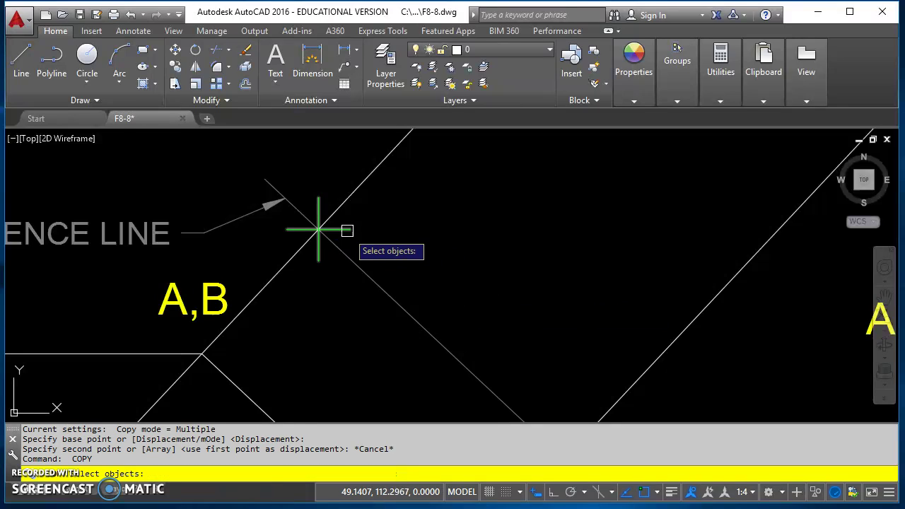
pyautogui.click(320, 230)
pyautogui.press('Return')
pyautogui.click(320, 230)
pyautogui.scroll(-4, 318, 230)
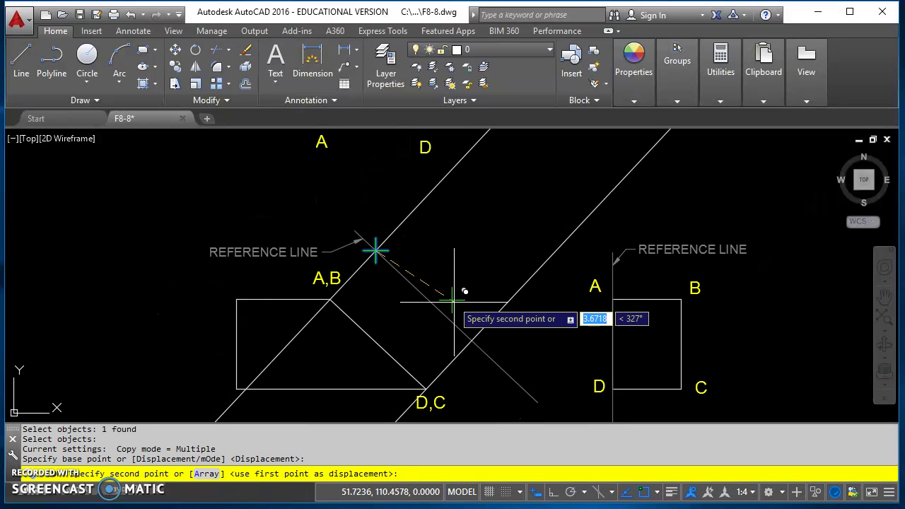
pyautogui.click(473, 338)
pyautogui.press('Escape')
pyautogui.press('Escape')
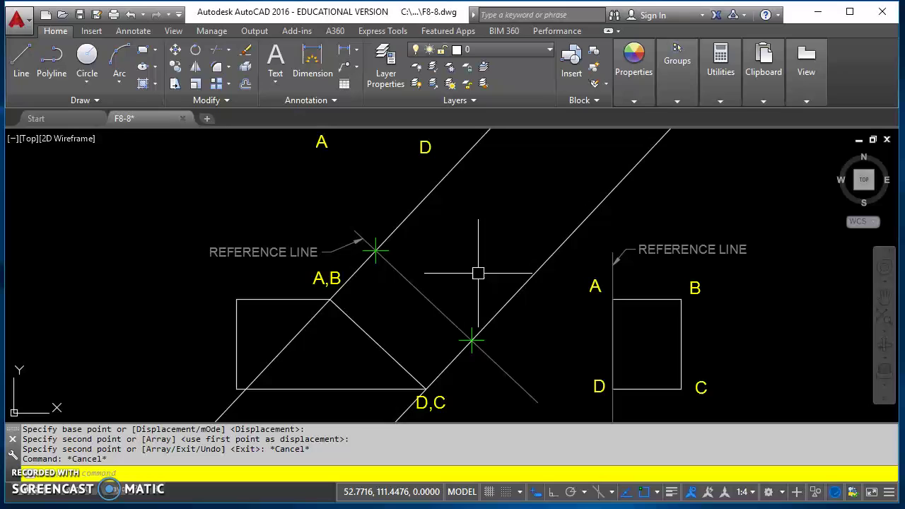
# Copy label A from the right view beside the first point
pyautogui.write('co')
pyautogui.press('Return')
pyautogui.click(594, 287)
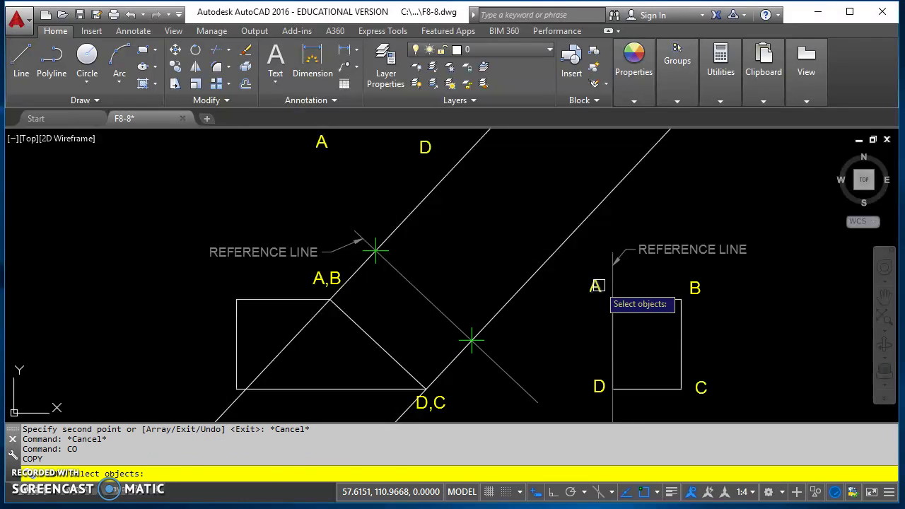
pyautogui.press('Return')
pyautogui.click(592, 288)
pyautogui.click(370, 223)
# Copy label D from the right view beside the second point
pyautogui.press('Return')
pyautogui.press('Return')
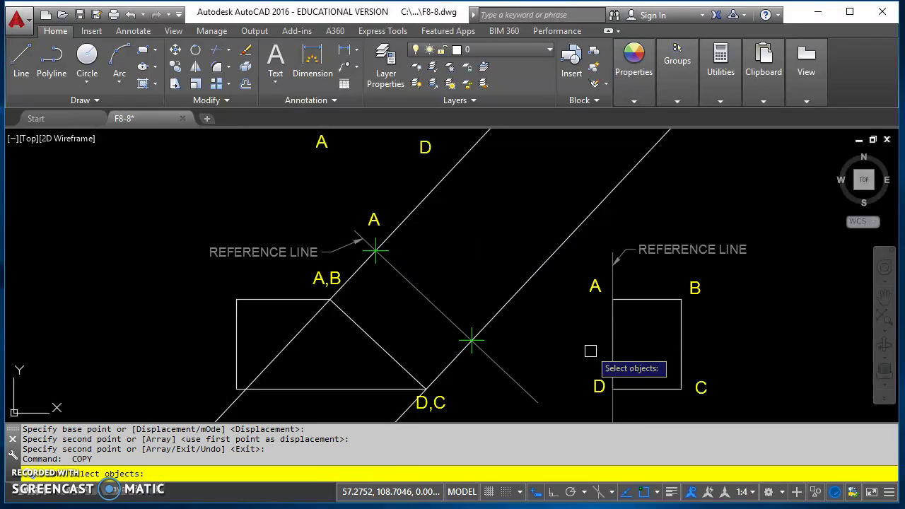
pyautogui.click(597, 385)
pyautogui.press('Return')
pyautogui.click(595, 389)
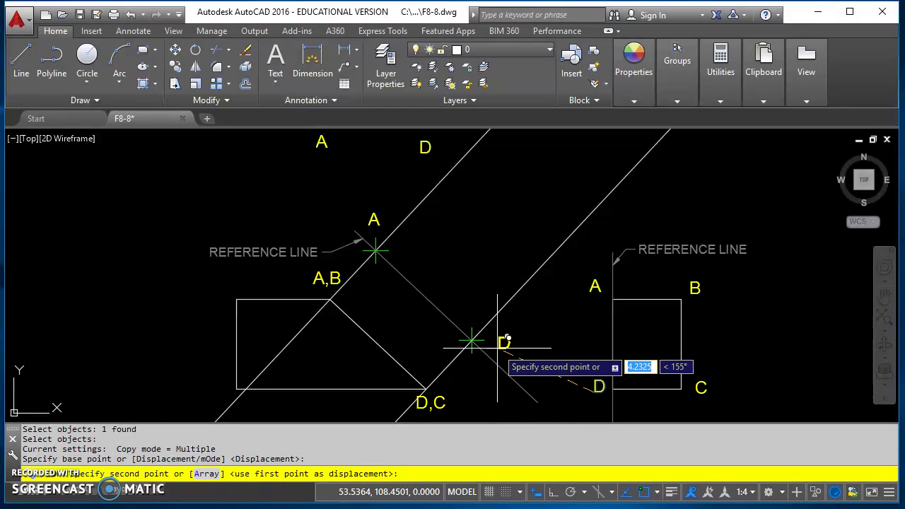
pyautogui.click(467, 347)
pyautogui.press('Return')
pyautogui.scroll(-2, 550, 340)
pyautogui.scroll(4, 527, 342)
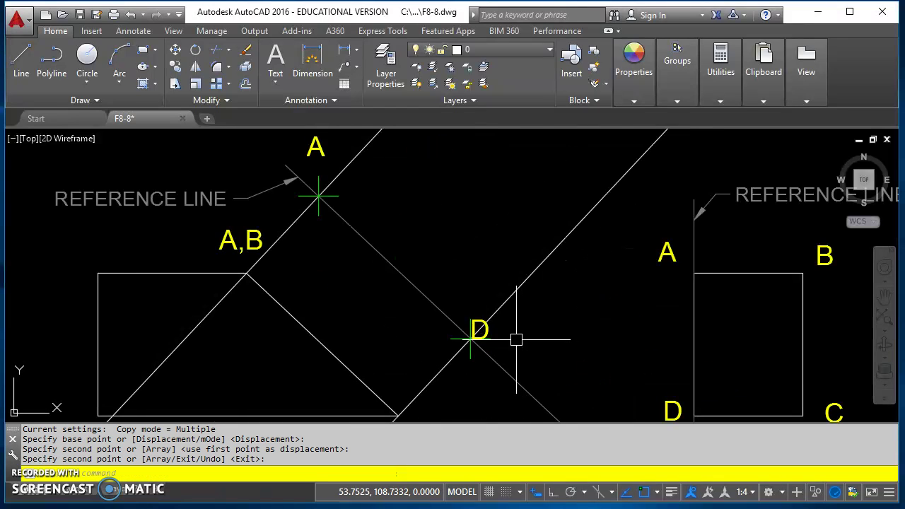
pyautogui.click(470, 340)
# Move the copied D label beside the second point
pyautogui.write('M')
pyautogui.press('Return')
pyautogui.click(569, 332)
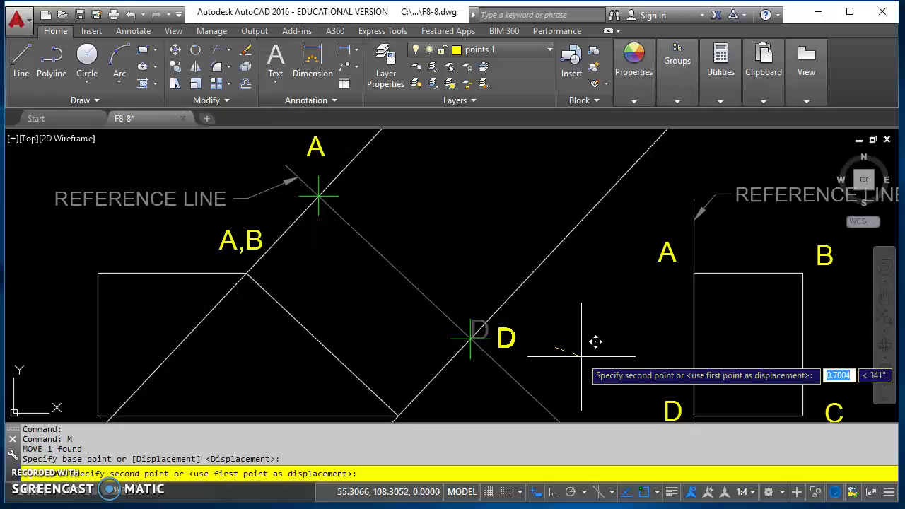
pyautogui.click(595, 342)
pyautogui.scroll(-2, 588, 347)
pyautogui.moveTo(579, 312); pyautogui.dragTo(515, 294, button='middle')
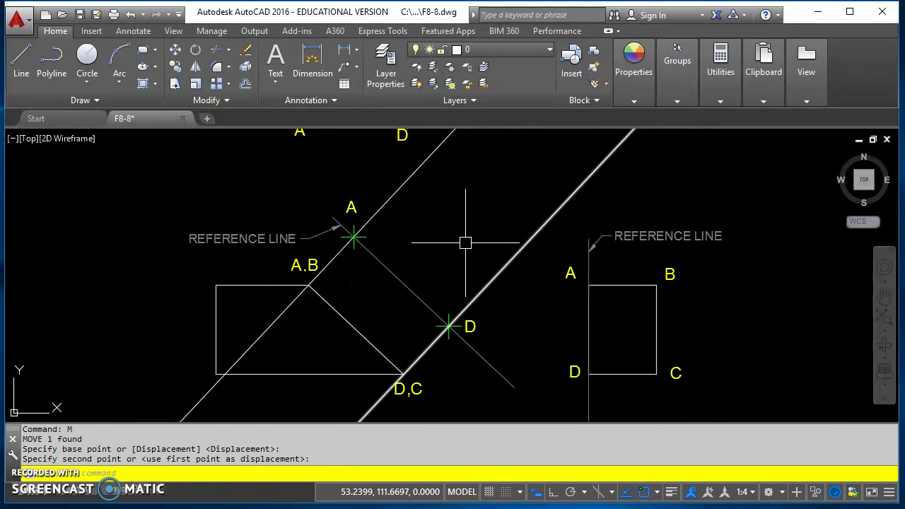
# Offset the A–D projection line upward by the reference-line-to-B distance from the side view
pyautogui.write('o')
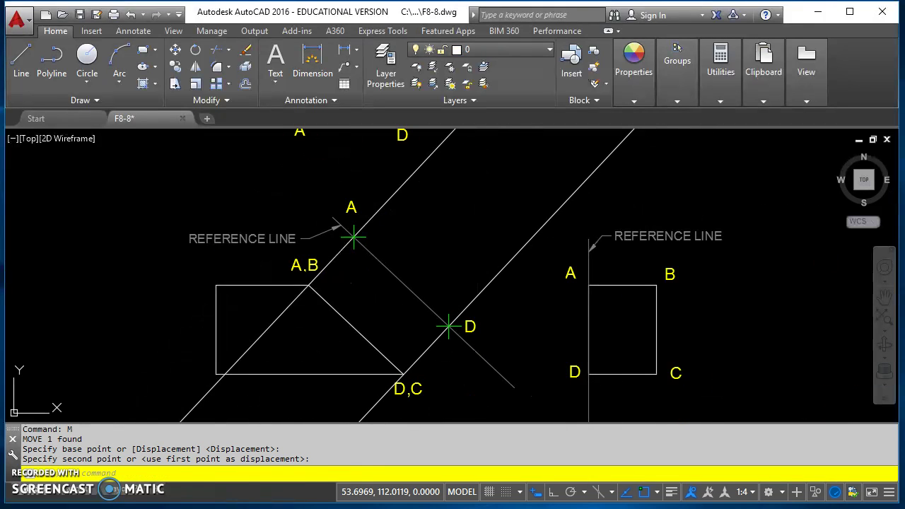
pyautogui.press('Return')
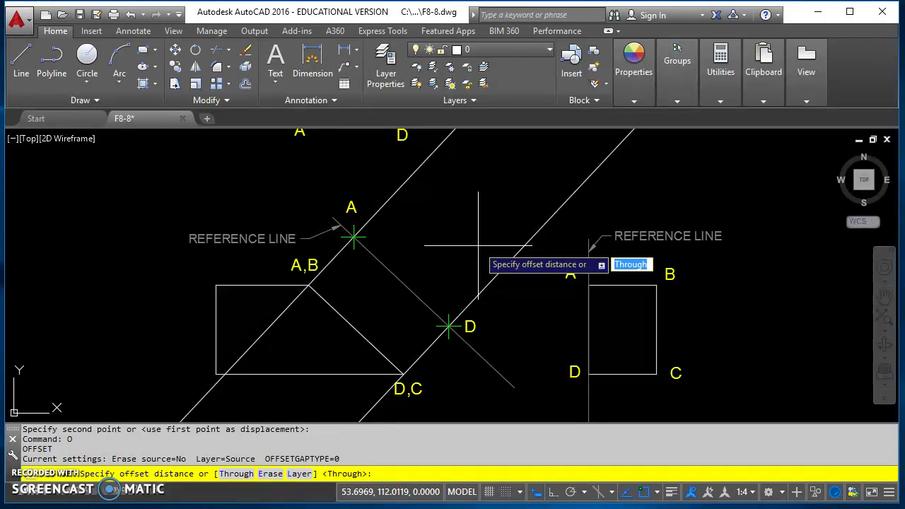
pyautogui.moveTo(541, 257); pyautogui.dragTo(415, 249, button='middle')
pyautogui.scroll(4, 420, 251)
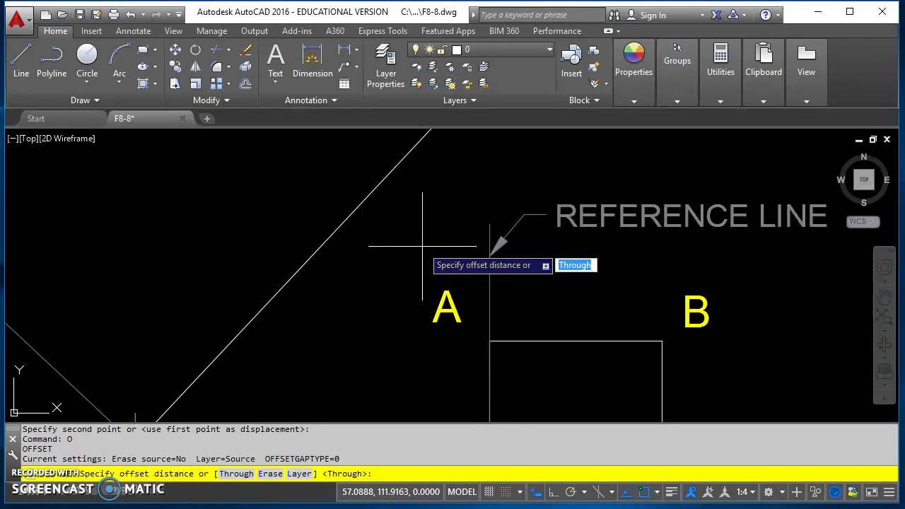
pyautogui.click(490, 224)
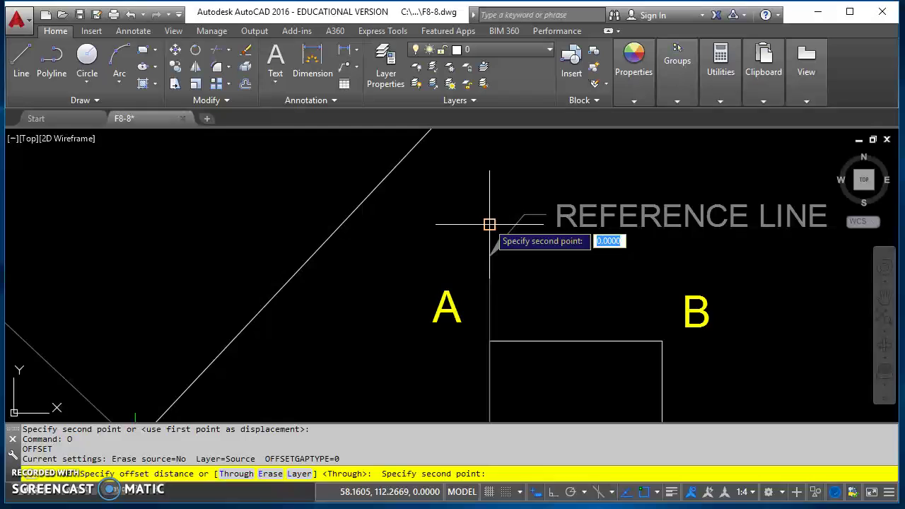
pyautogui.click(663, 225)
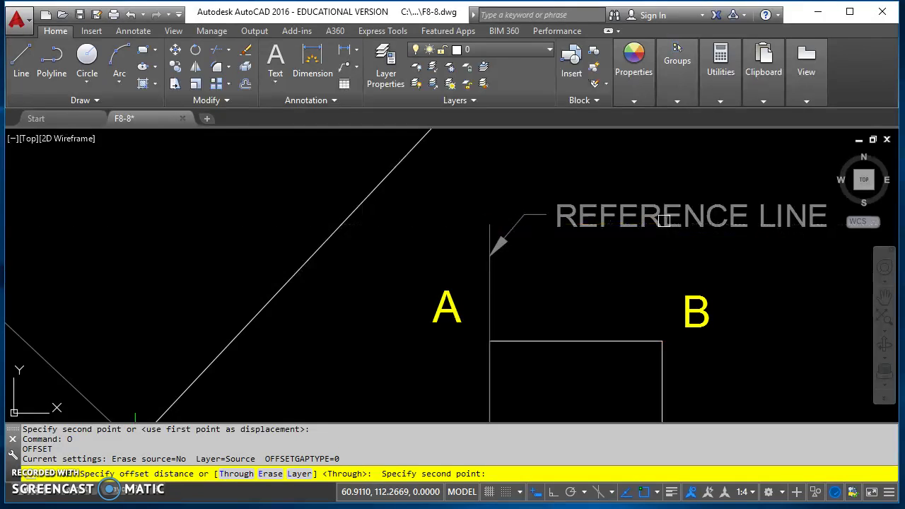
pyautogui.scroll(-2, 375, 235)
pyautogui.moveTo(151, 291); pyautogui.dragTo(292, 347, button='middle')
pyautogui.click(294, 349)
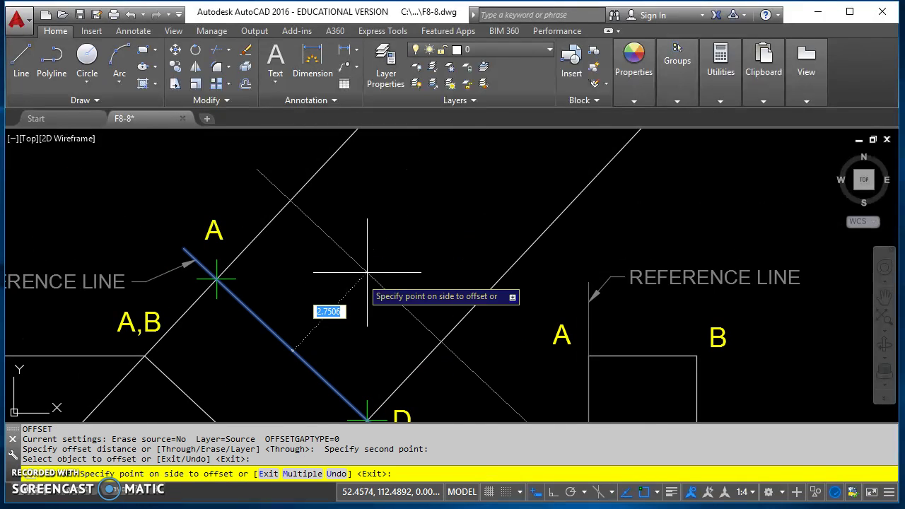
pyautogui.click(402, 234)
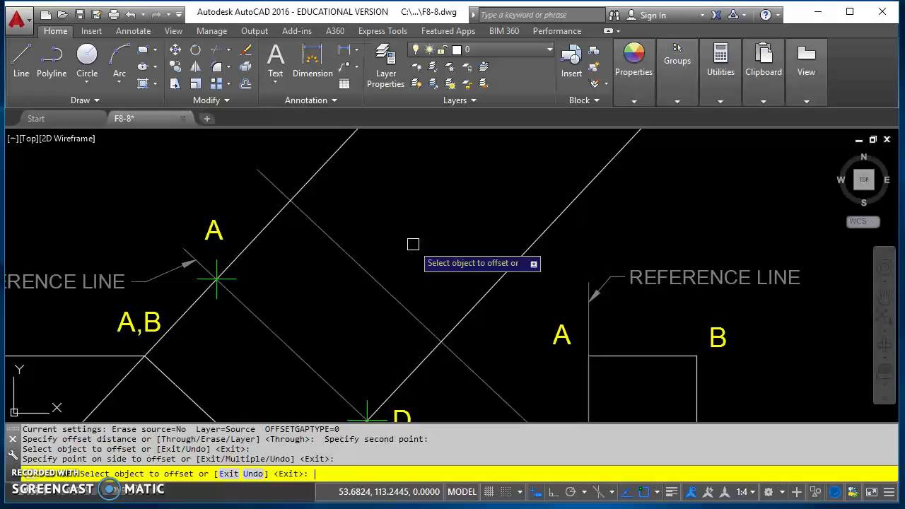
# Copy the point marker from A to the offset line's new intersection
pyautogui.press('Return')
pyautogui.write('co')
pyautogui.press('Return')
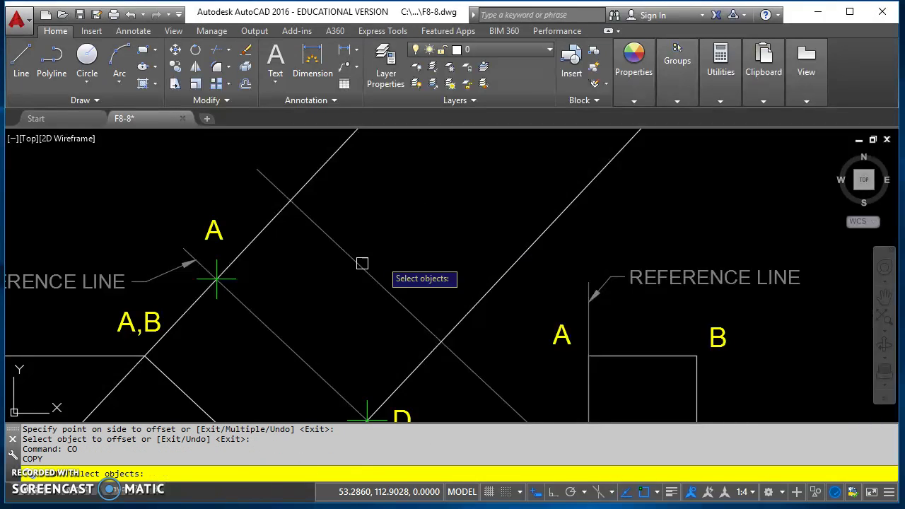
pyautogui.click(212, 283)
pyautogui.press('Return')
pyautogui.click(216, 279)
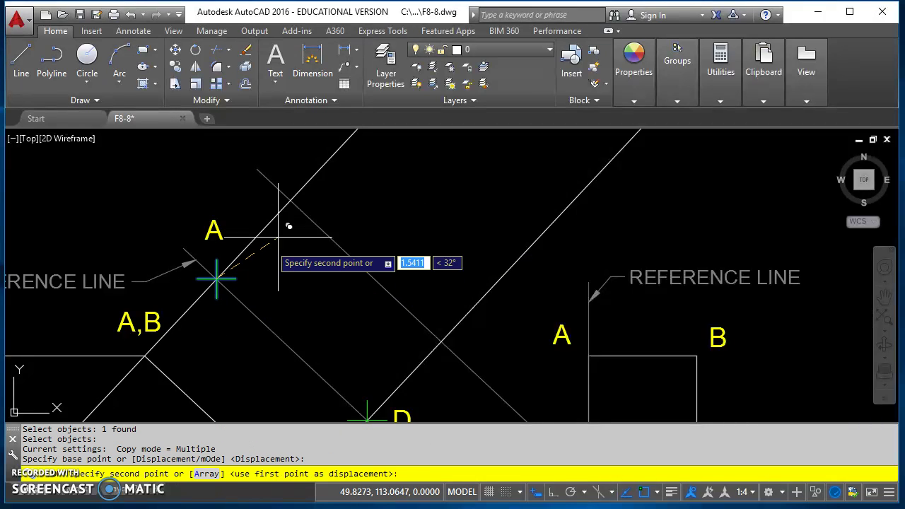
pyautogui.click(441, 342)
pyautogui.press('Return')
# Copy the B label from the side view beside the upper marker, with object snap off
pyautogui.scroll(-2, 435, 266)
pyautogui.moveTo(414, 262)
pyautogui.mouseDown(button='middle')
pyautogui.moveTo(384, 262)
pyautogui.moveTo(404, 226)
pyautogui.mouseUp(button='middle')
pyautogui.write('co')
pyautogui.press('Return')
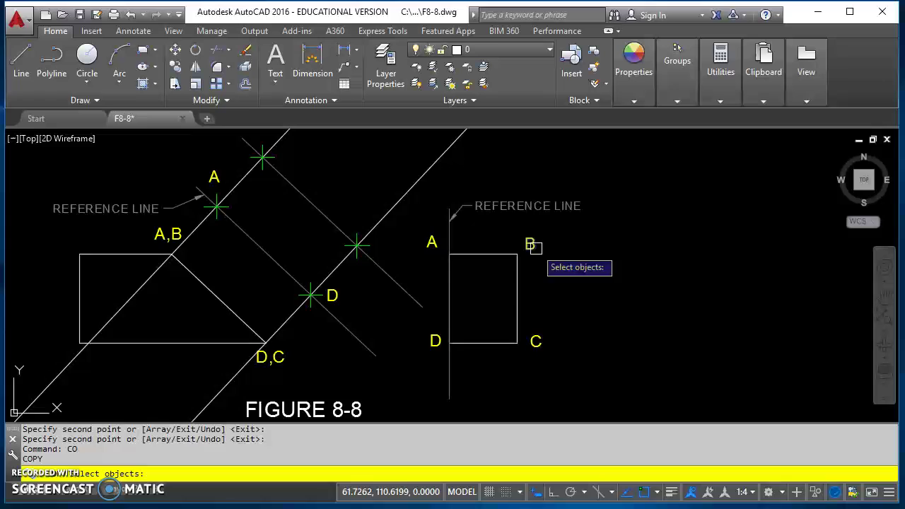
pyautogui.click(535, 247)
pyautogui.press('Return')
pyautogui.click(532, 249)
pyautogui.scroll(5, 354, 258)
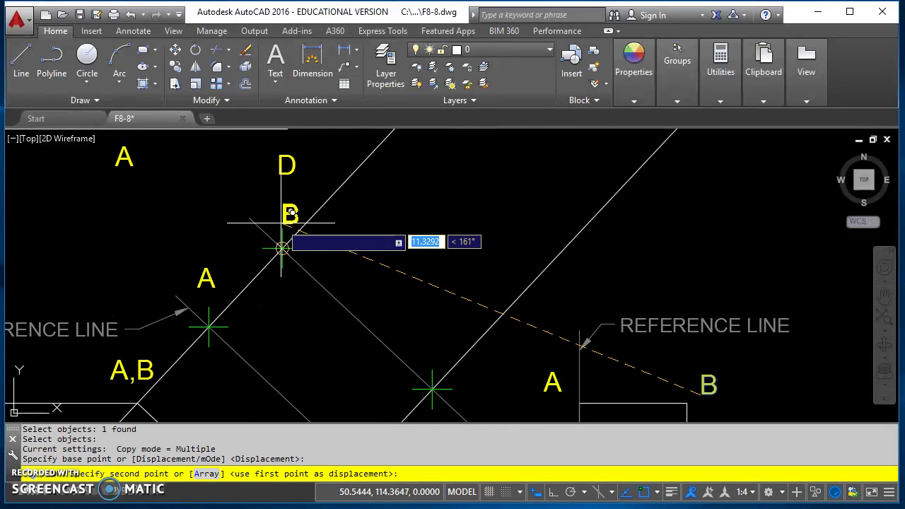
pyautogui.press('F3')
pyautogui.click(284, 219)
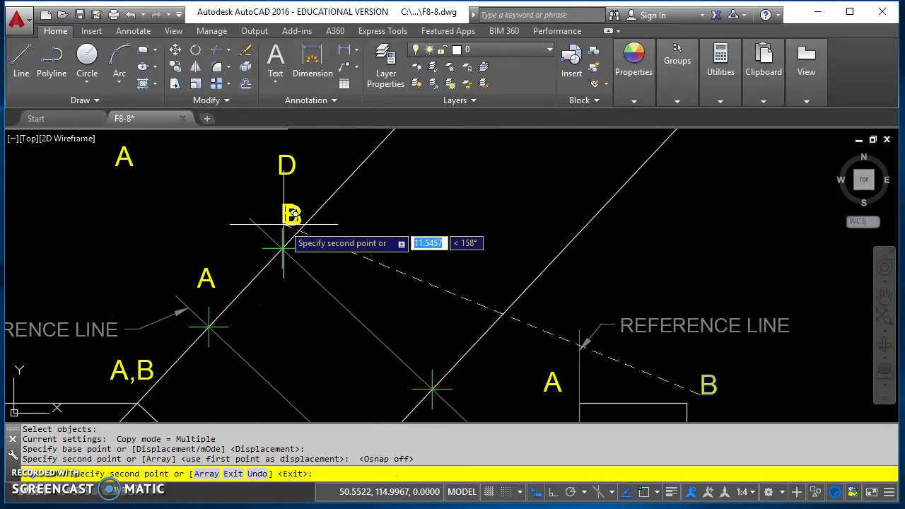
pyautogui.press('Return')
# Copy the C label from the side view beside the right marker
pyautogui.scroll(-2, 521, 282)
pyautogui.press('Return')
pyautogui.click(583, 340)
pyautogui.press('Return')
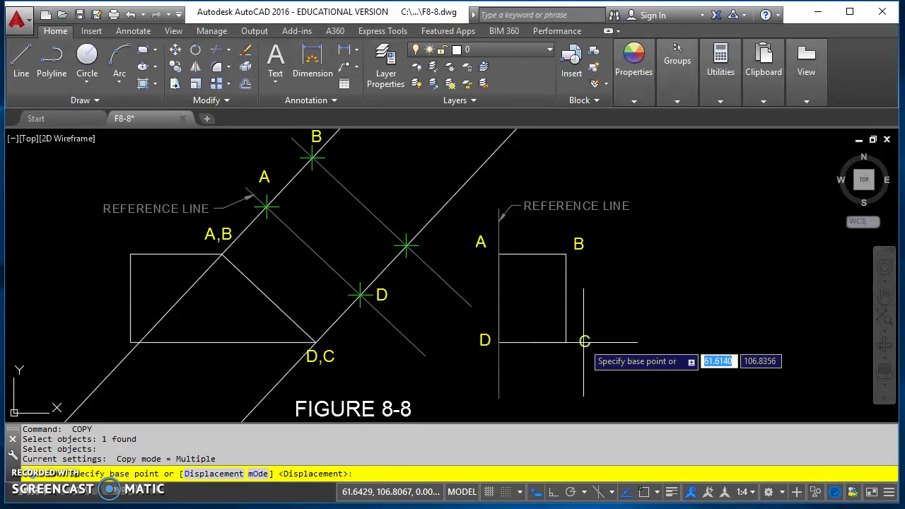
pyautogui.click(585, 340)
pyautogui.scroll(4, 447, 254)
pyautogui.click(410, 228)
pyautogui.scroll(-3, 410, 228)
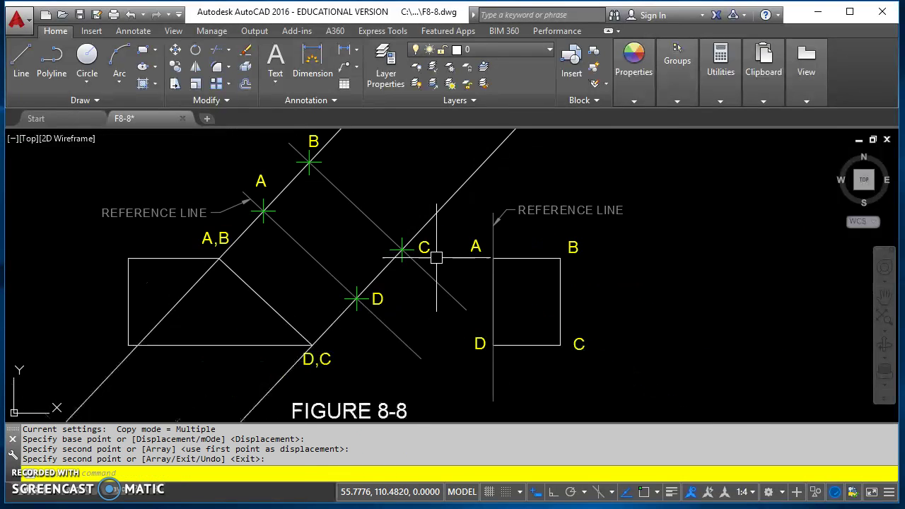
pyautogui.press('Return')
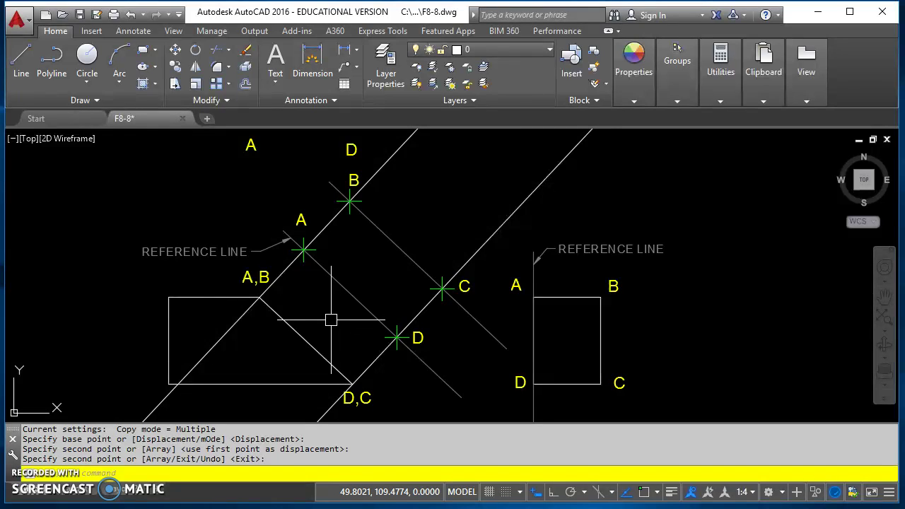
# Draw a closed polyline outline through points A, B, C, D and back to A, with object snaps on
pyautogui.write('PL')
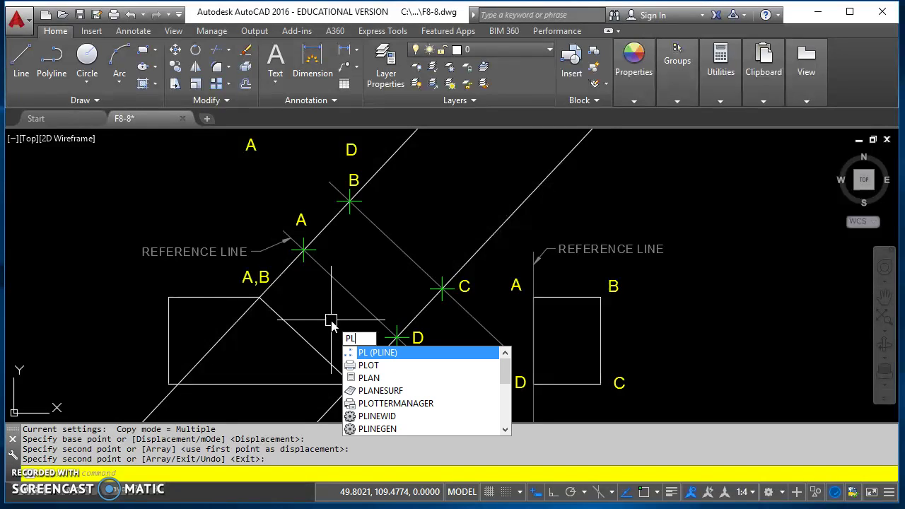
pyautogui.press('Return')
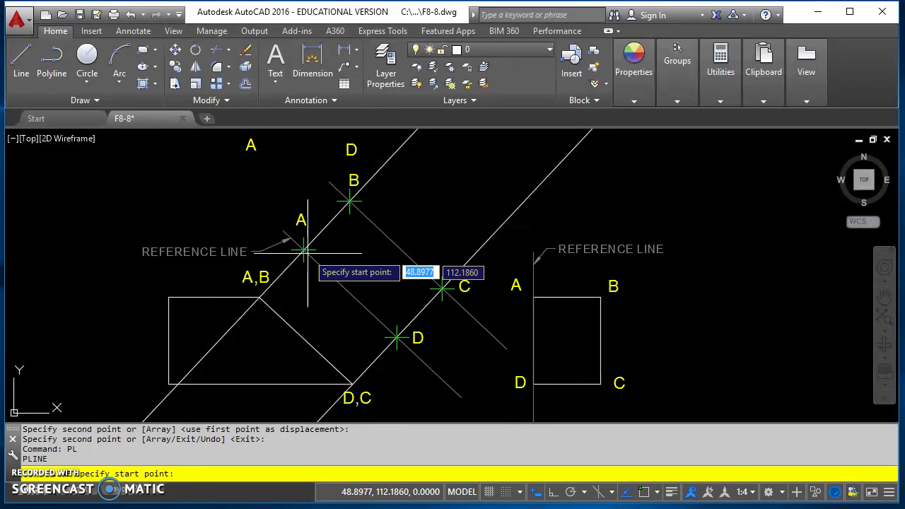
pyautogui.press('F3')
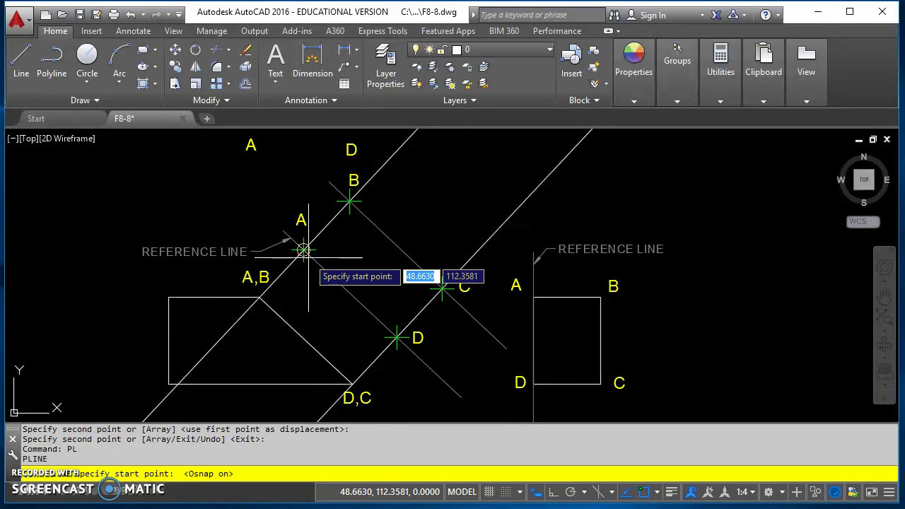
pyautogui.click(350, 202)
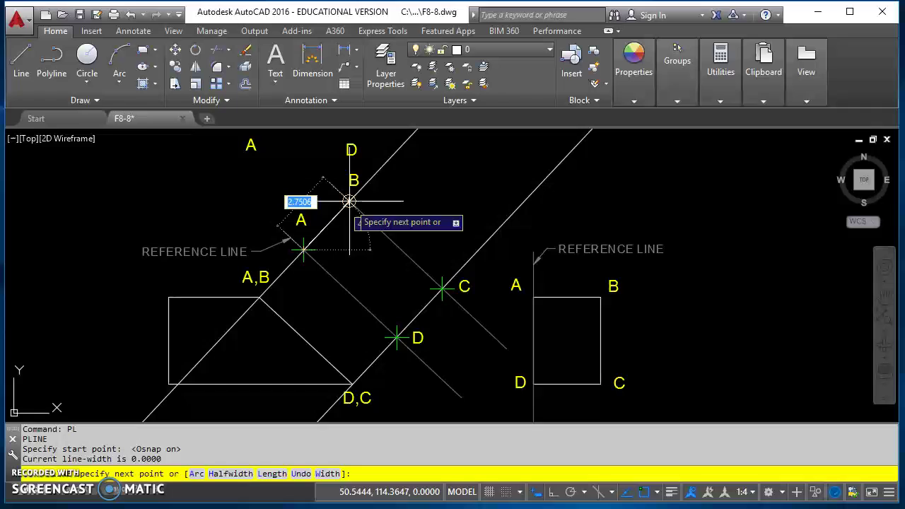
pyautogui.click(441, 287)
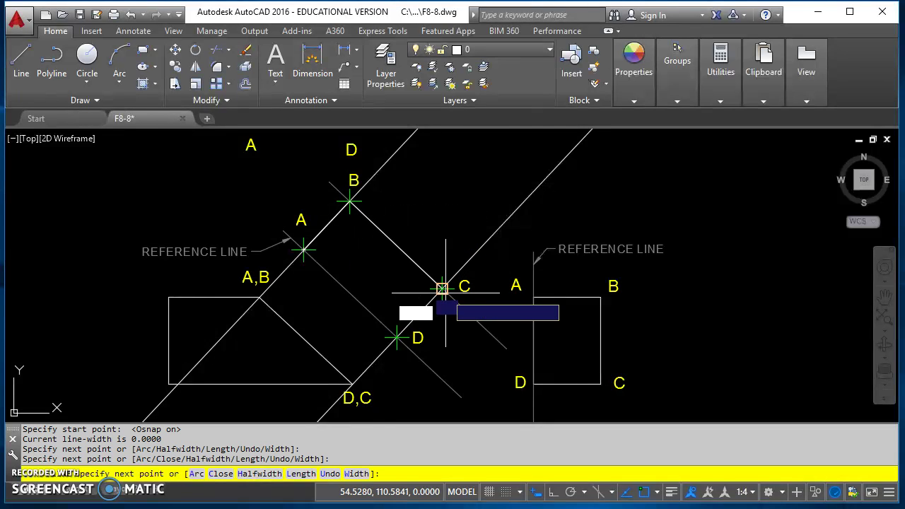
pyautogui.click(397, 338)
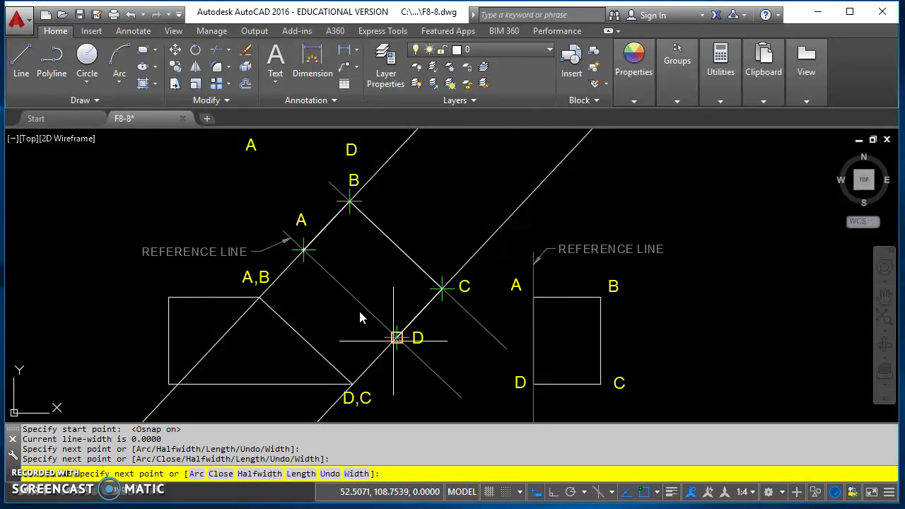
pyautogui.scroll(4, 304, 251)
pyautogui.click(304, 251)
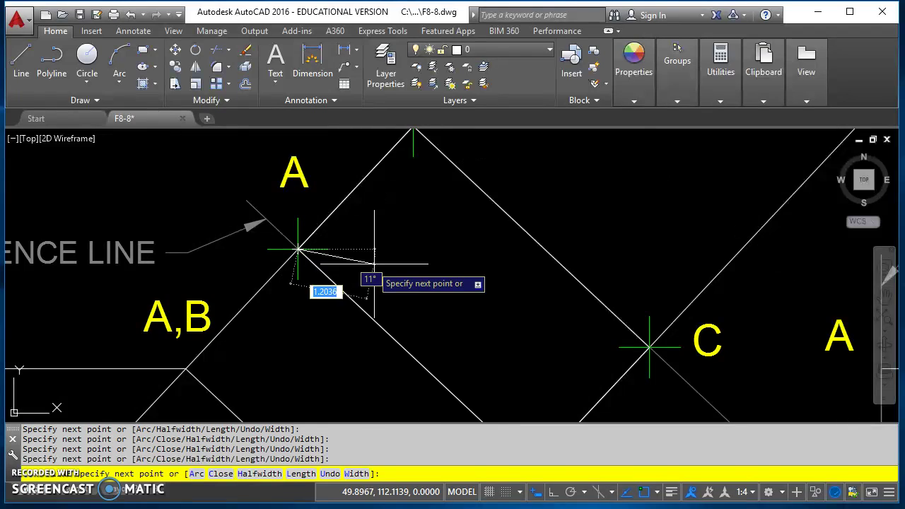
pyautogui.press('Return')
pyautogui.scroll(-4, 384, 262)
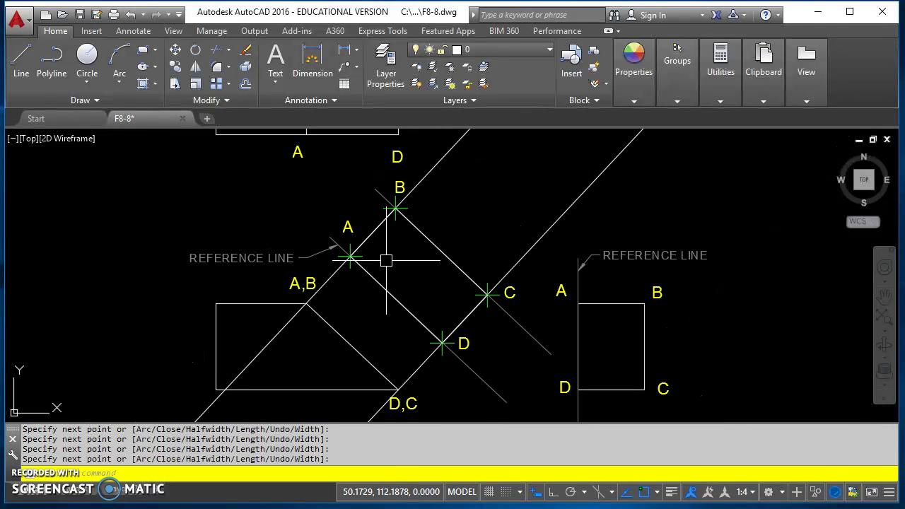
# Measure the A-B-C-D polyline with AREA, Object: area 14.4940, length 16.0400
pyautogui.write('AREA')
pyautogui.press('Return')
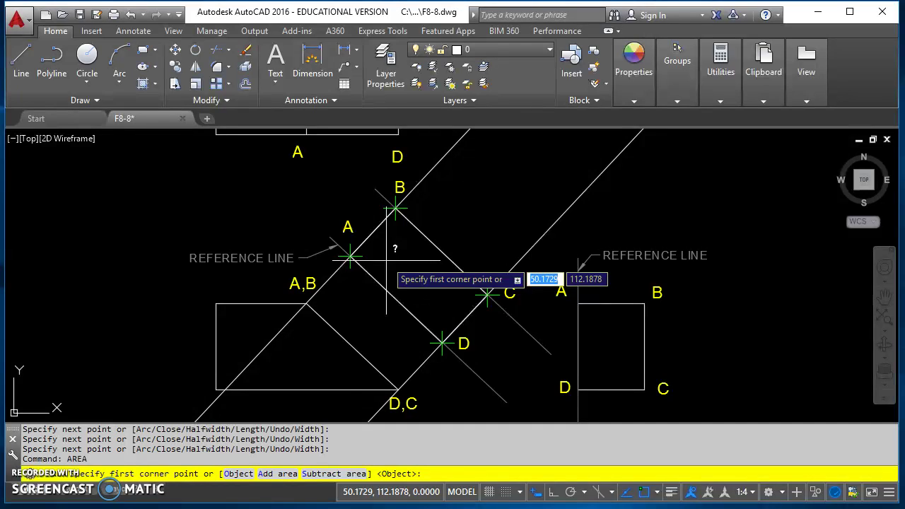
pyautogui.click(235, 474)
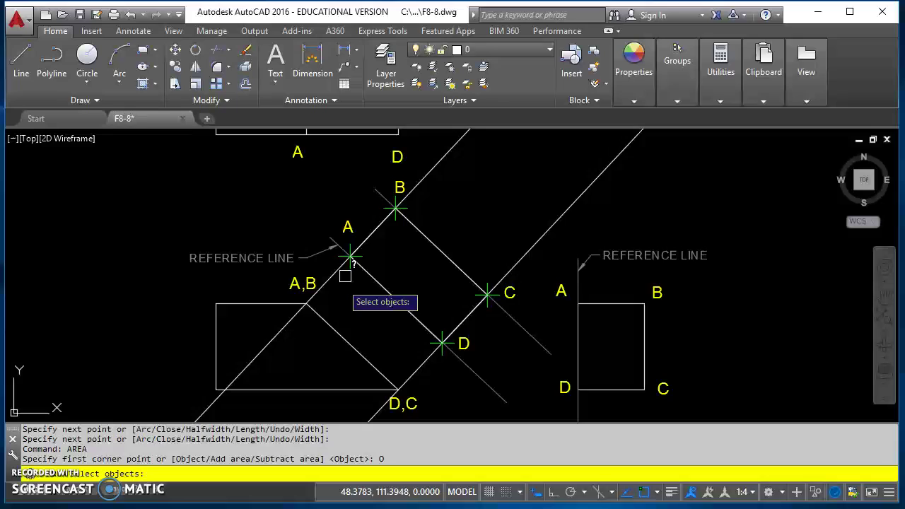
pyautogui.click(370, 228)
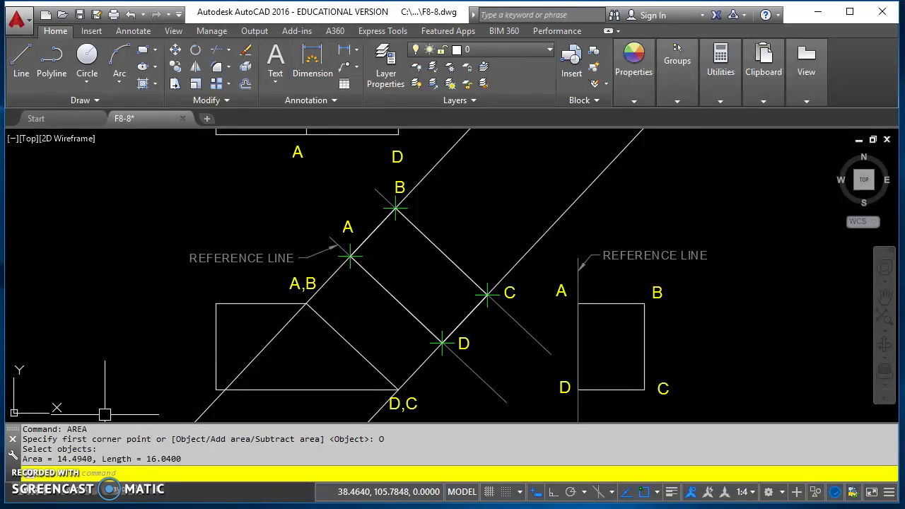
# Cancel any active command and zoom to extents to show all of Figure 8-8
pyautogui.press('Escape')
pyautogui.middleClick(669, 210)
pyautogui.middleClick(669, 209)
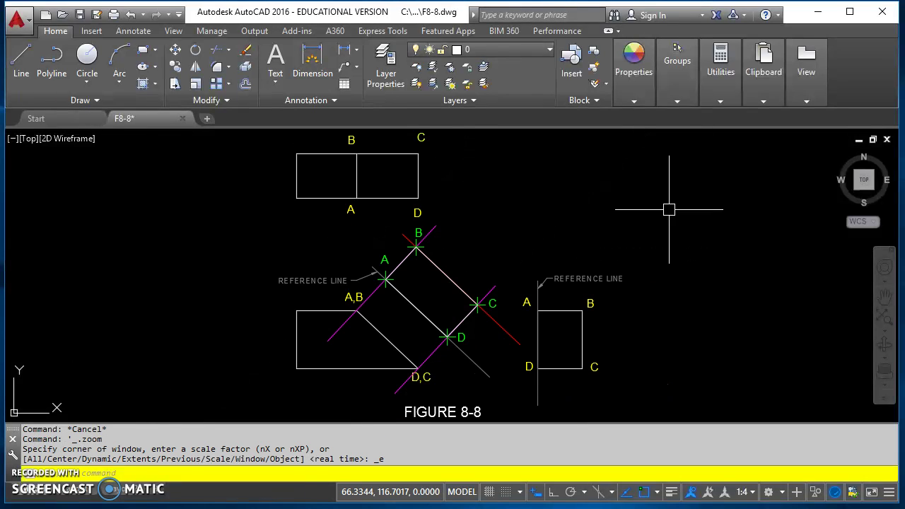